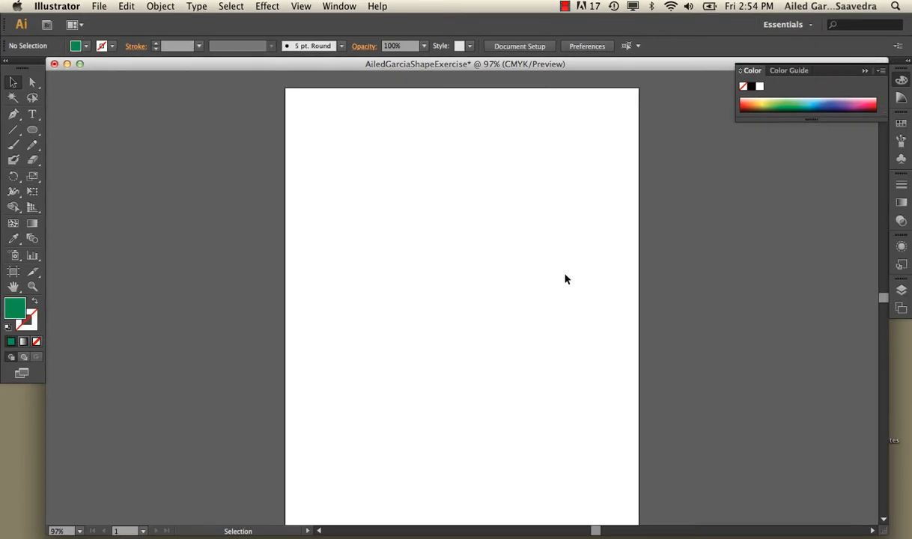
- Draw a wide rectangle near the top of the artboard and a square about 3.15 in wide beneath its left end
click(33, 130)
click(60, 131)
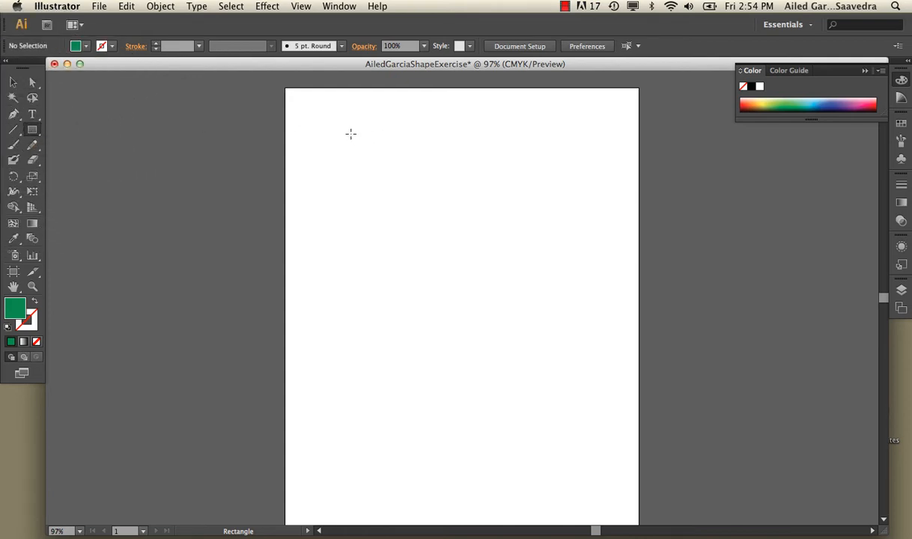
drag(350, 134, 553, 211)
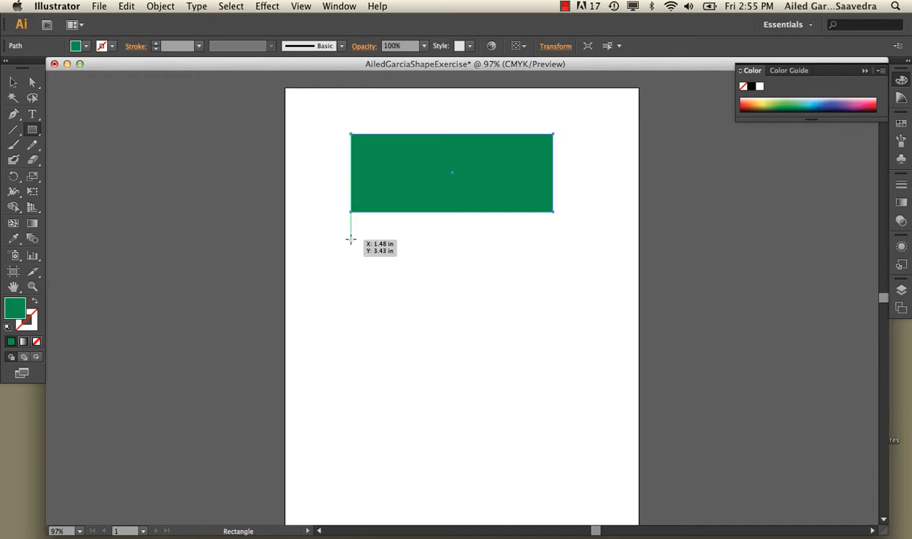
drag(350, 239, 451, 311)
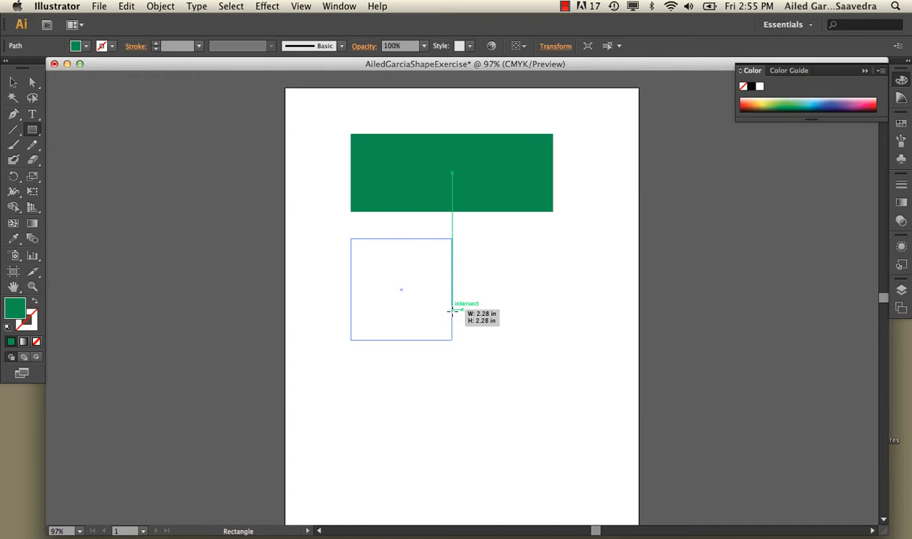
drag(451, 310, 490, 341)
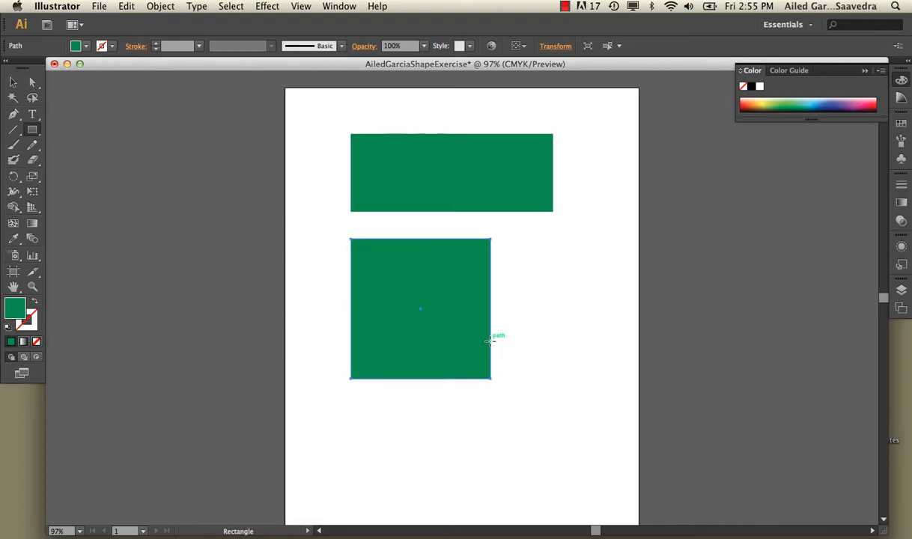
- Create a square exactly 2 in wide and 2 in high to the right of the large square
click(522, 248)
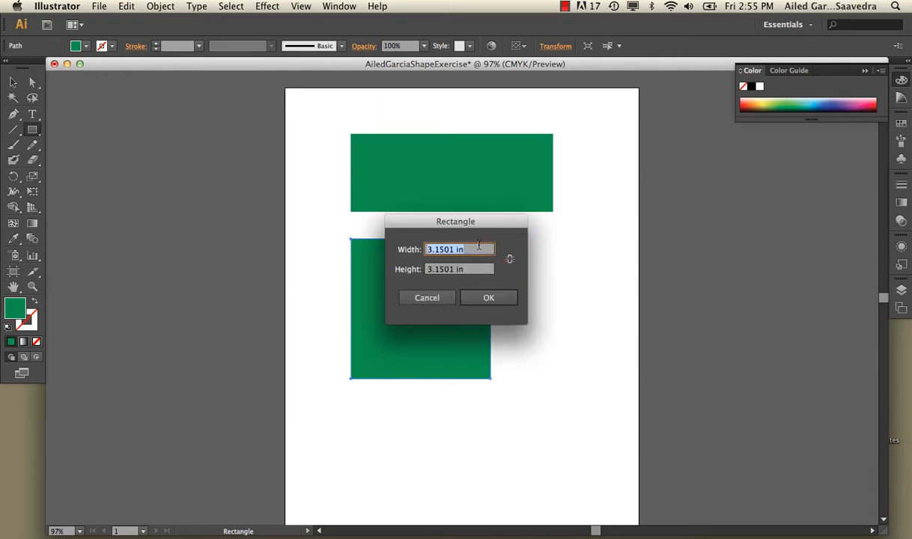
text(2)
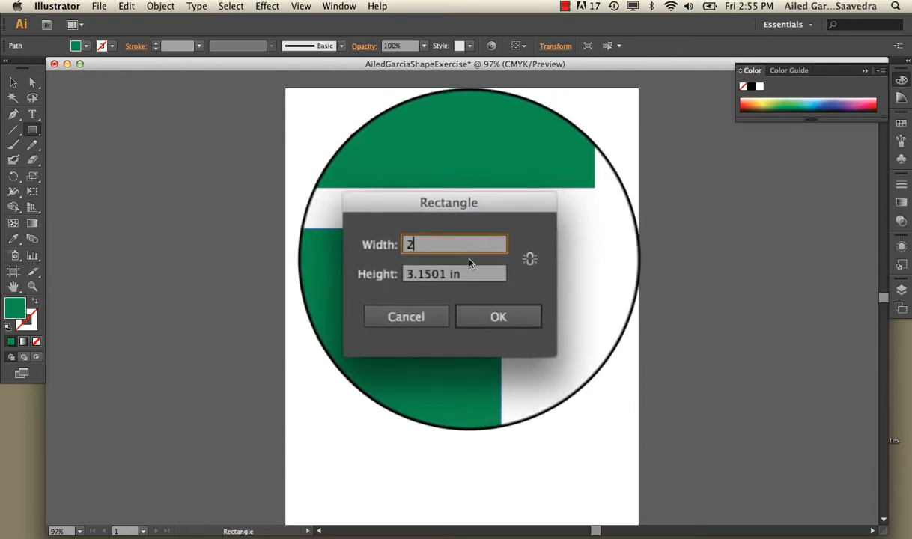
key(Tab)
text(2)
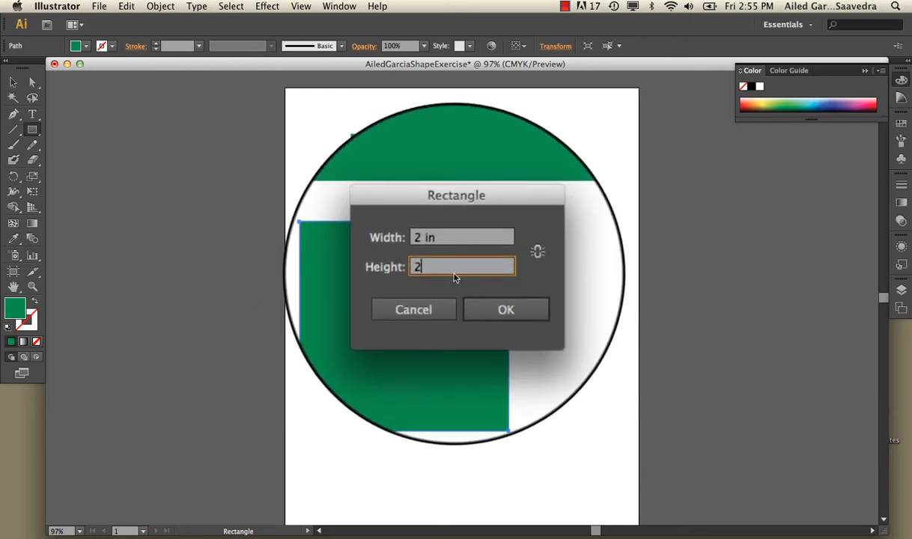
click(498, 300)
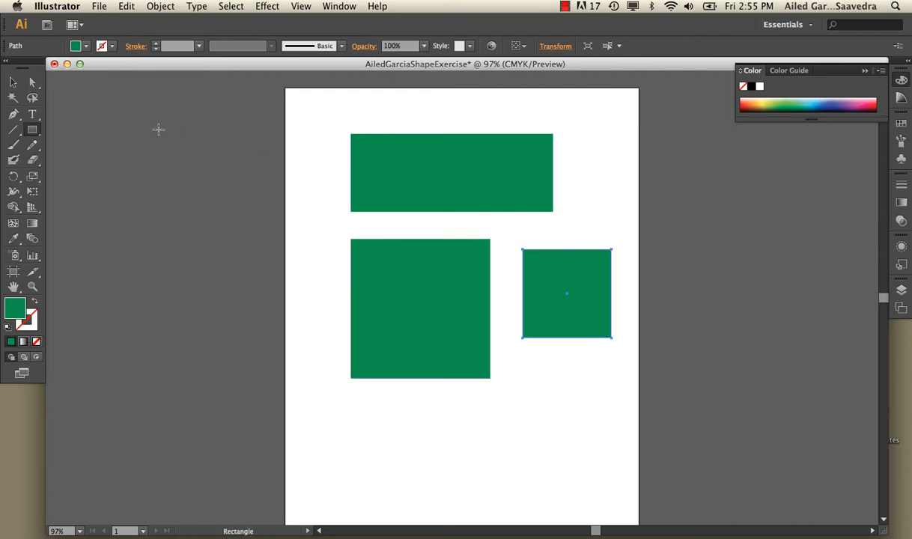
- Draw a flat ellipse below the large square and a circle about 2.61 in wide over the square's lower-left corner
click(33, 129)
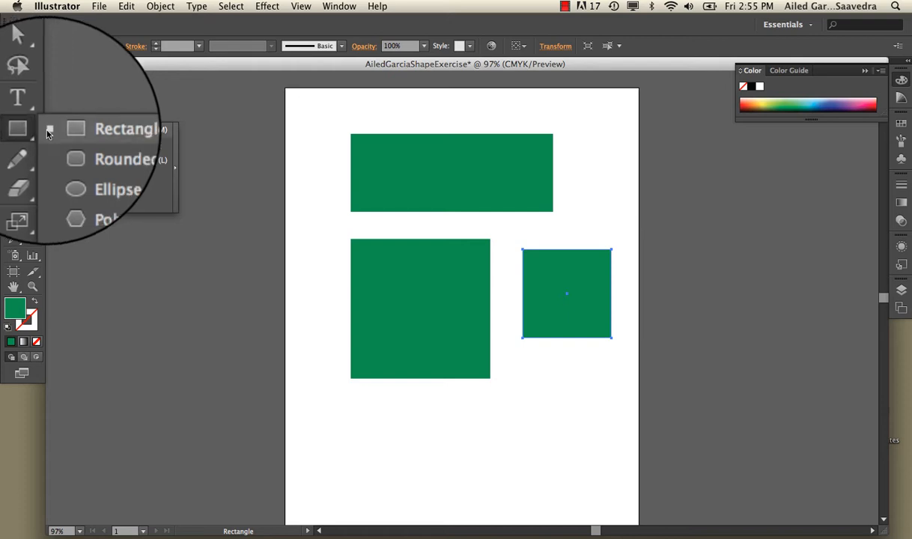
click(91, 166)
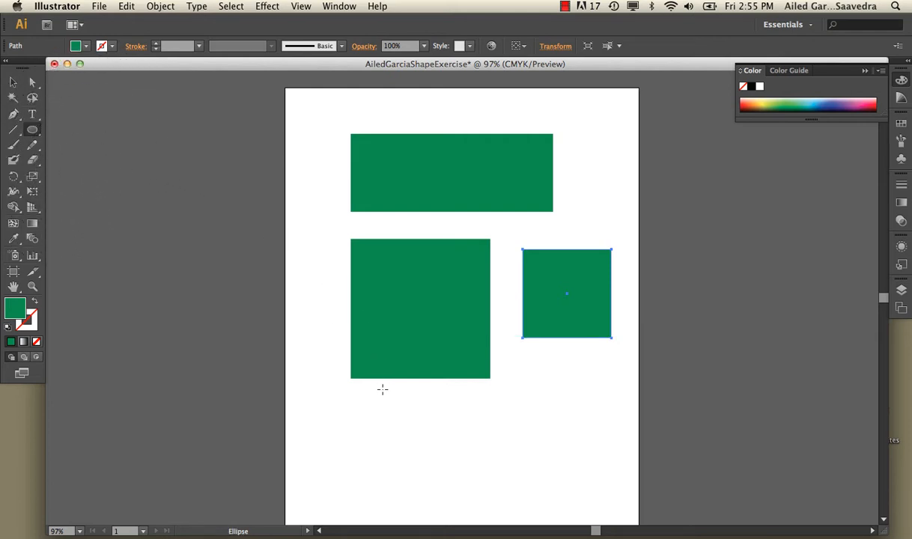
drag(382, 388, 557, 462)
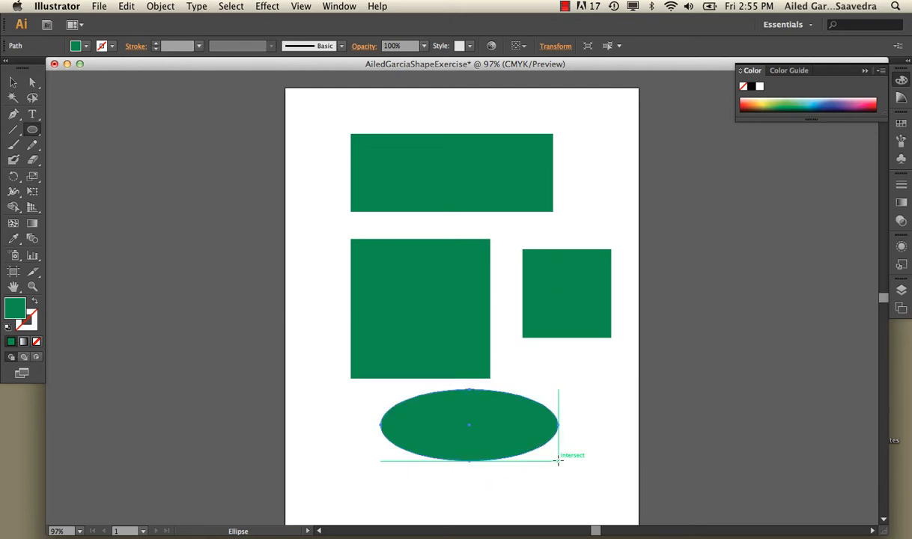
drag(304, 299, 419, 407)
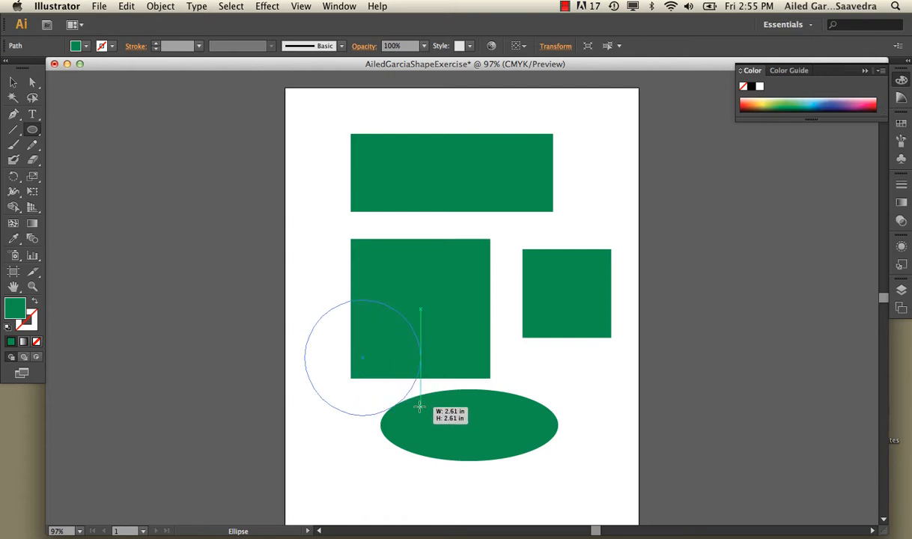
drag(419, 406, 419, 407)
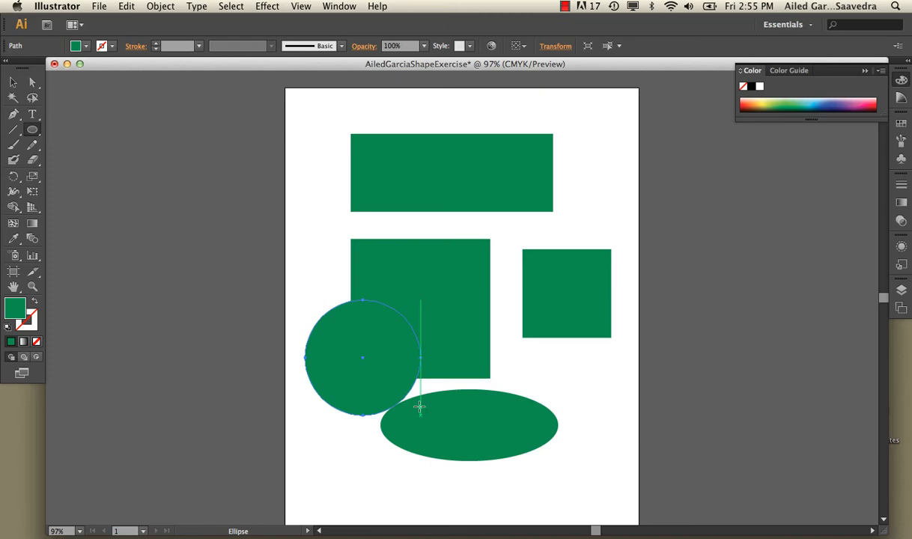
- Create an ellipse with exact dimensions of 4 in width and 8 in height on the artboard
click(419, 113)
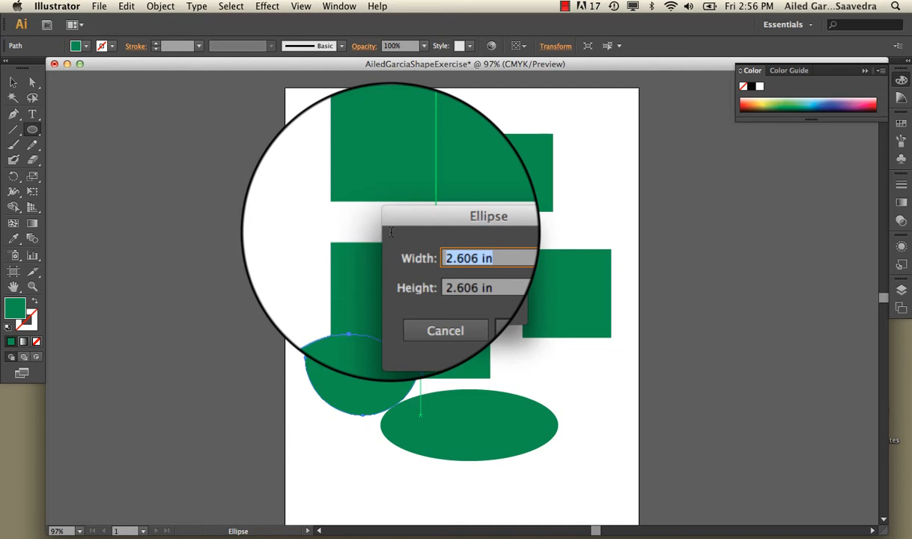
text(4)
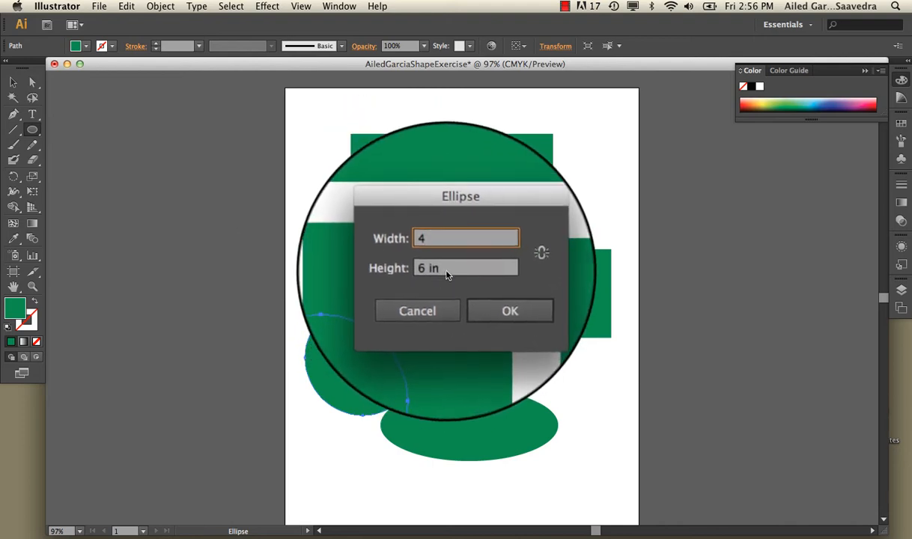
key(Tab)
text(8)
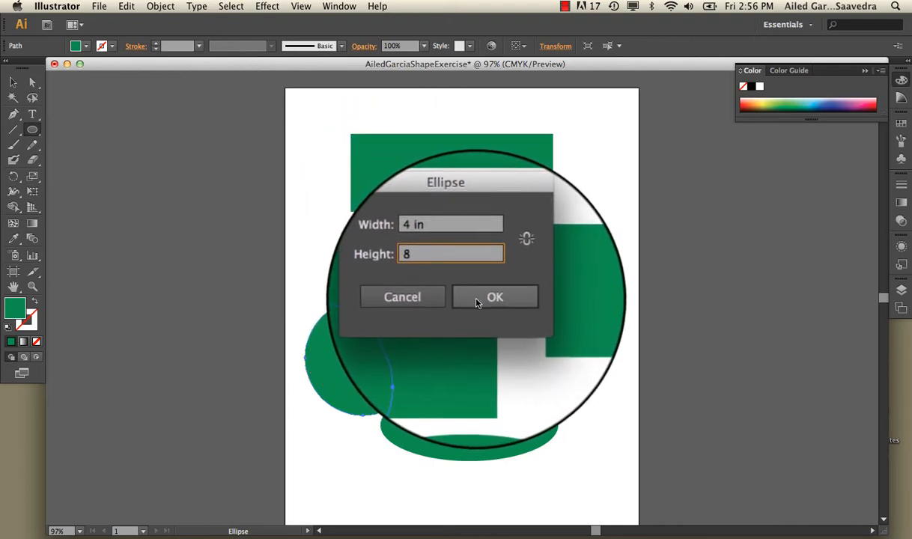
click(479, 300)
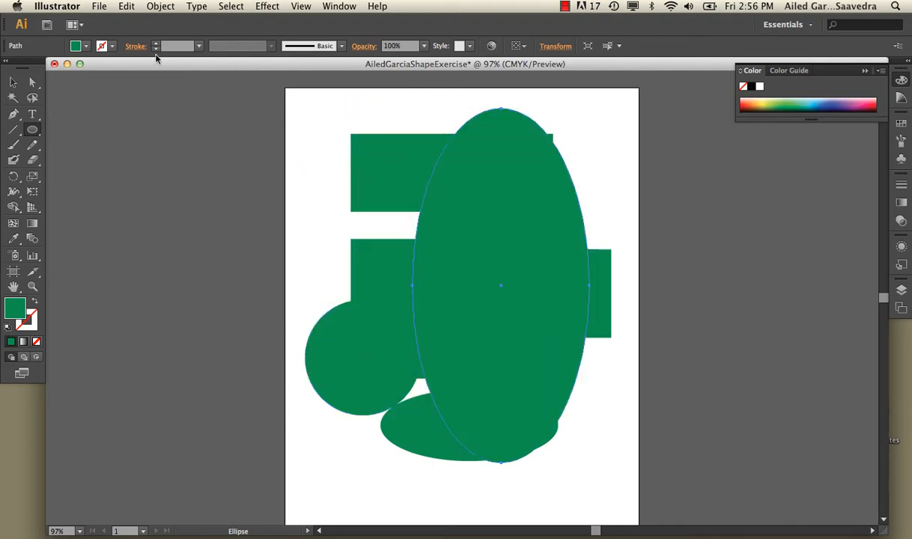
- Move the 4 by 8 in ellipse past the artboard's right edge and shift the 2 in square slightly left, clear of it
click(12, 82)
drag(485, 201, 658, 230)
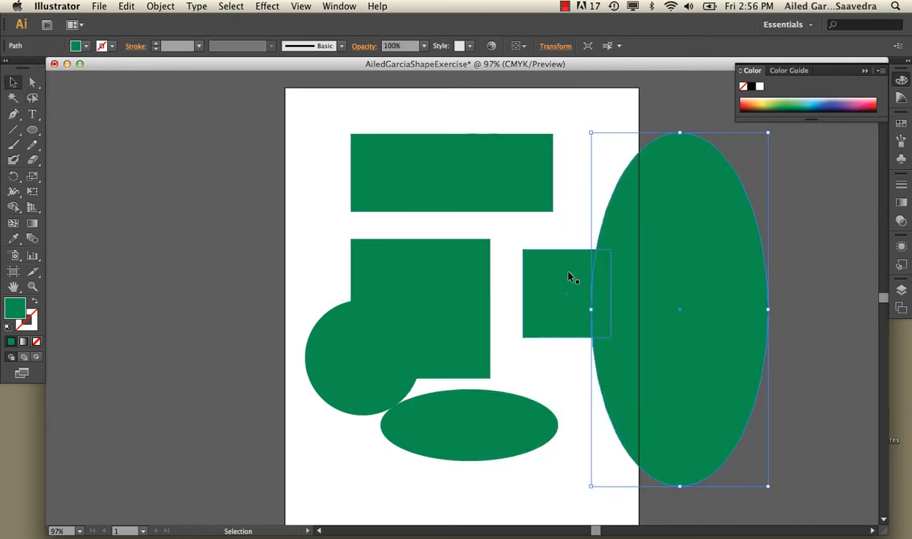
drag(569, 278, 547, 279)
drag(650, 278, 669, 278)
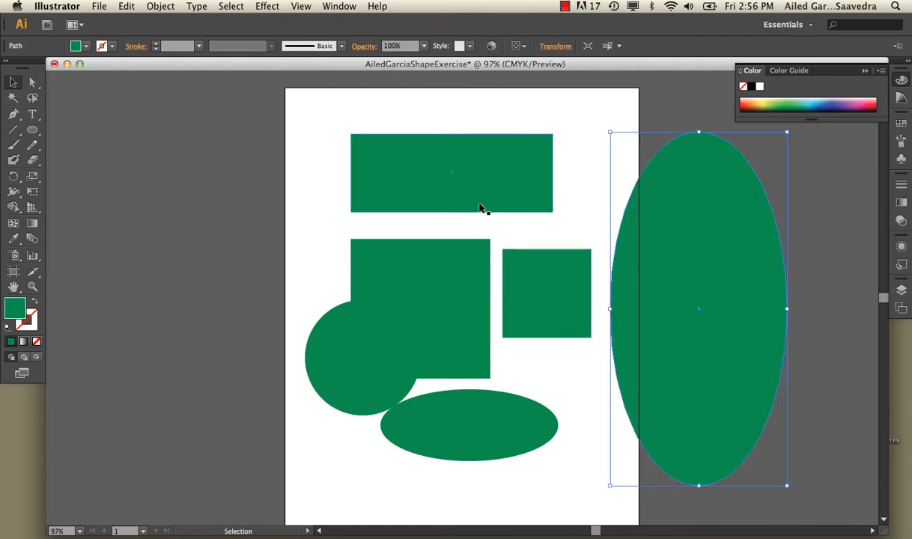
click(453, 145)
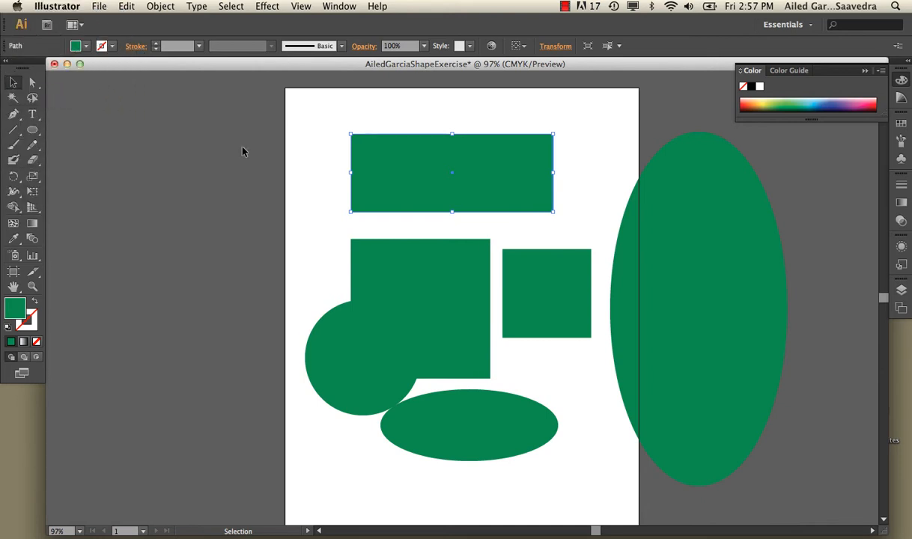
- Draw a roundish ellipse, a tall ellipse and a small flat ellipse around the left end of the wide rectangle
click(32, 130)
drag(297, 106, 387, 206)
drag(379, 155, 447, 75)
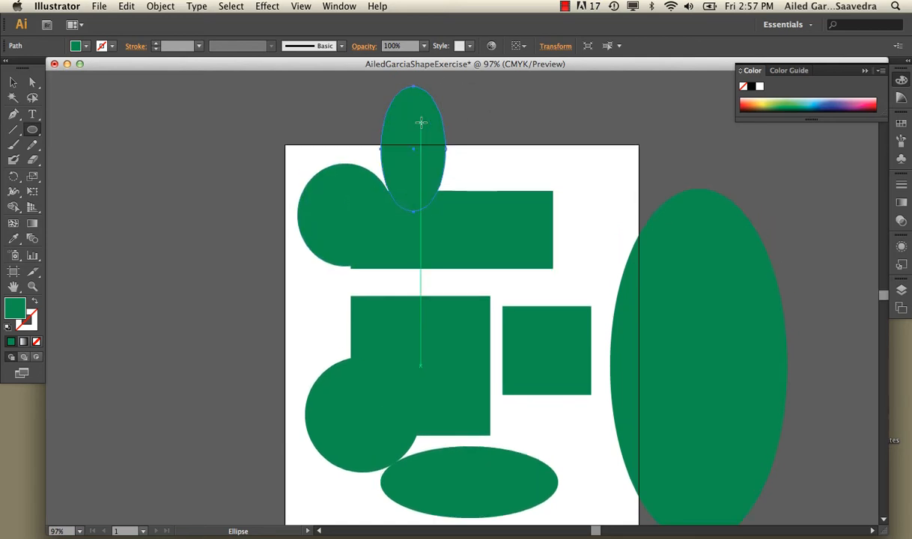
drag(397, 189, 311, 142)
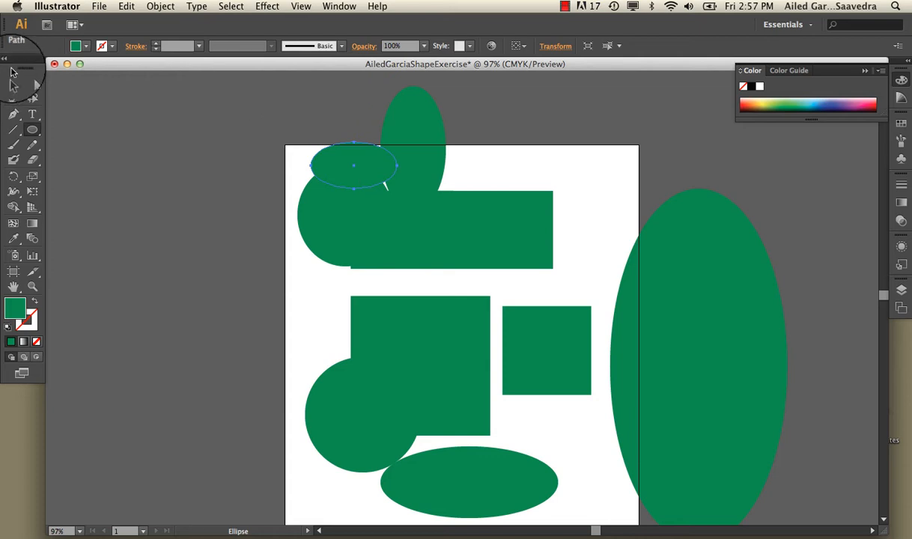
- Separate the overlapping shapes by moving the small flat ellipse to the artboard's upper right, the wide rectangle right and down, and the tall ellipse right
click(13, 82)
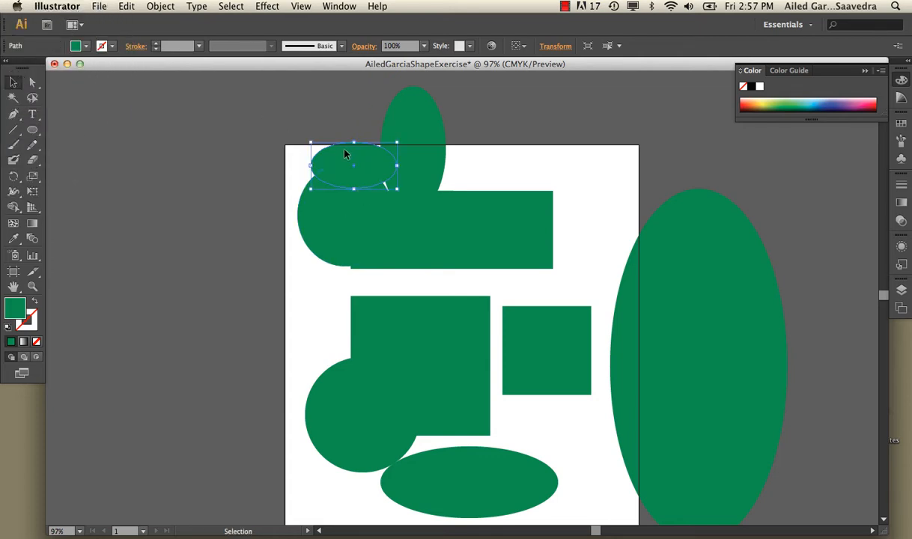
drag(346, 153, 599, 164)
drag(495, 220, 557, 261)
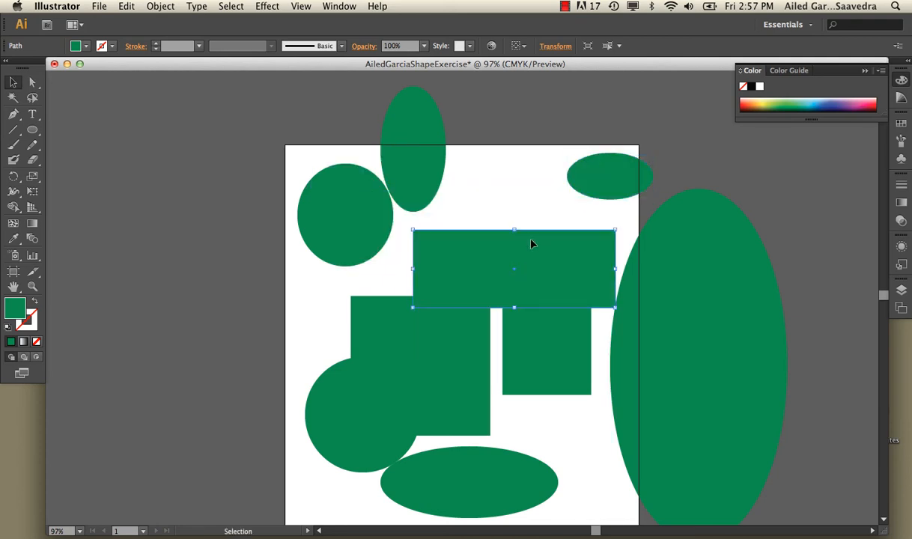
drag(419, 161, 452, 161)
drag(489, 265, 488, 245)
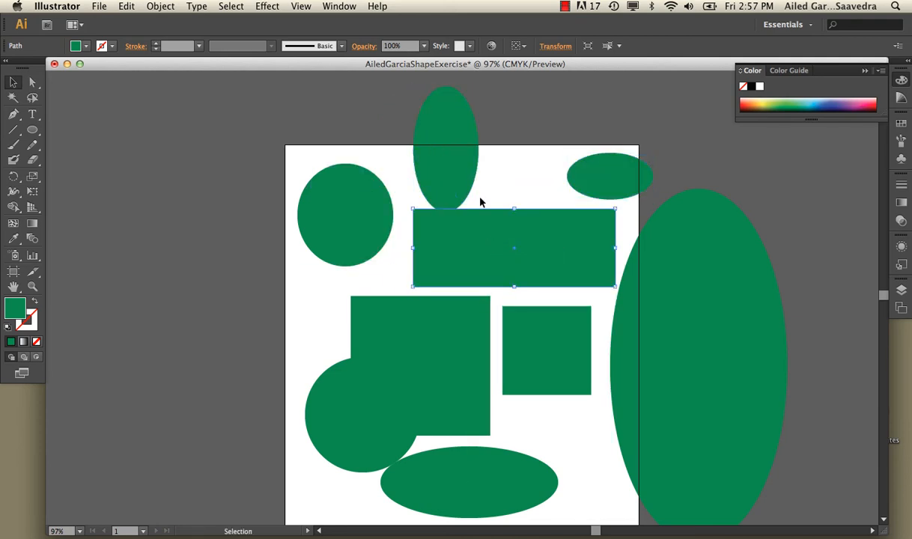
- Change the fill of the tall ellipse above the wide rectangle to orange using the Color Picker
click(464, 144)
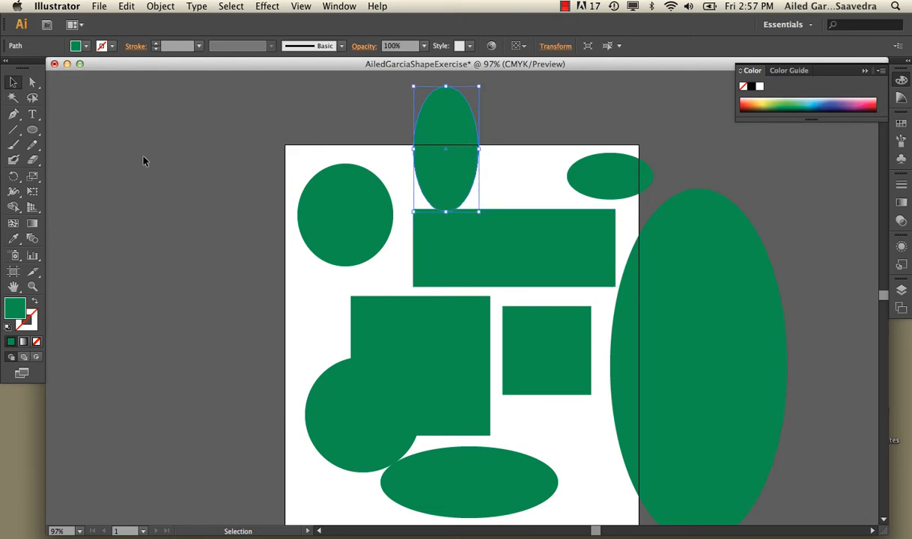
double_click(12, 312)
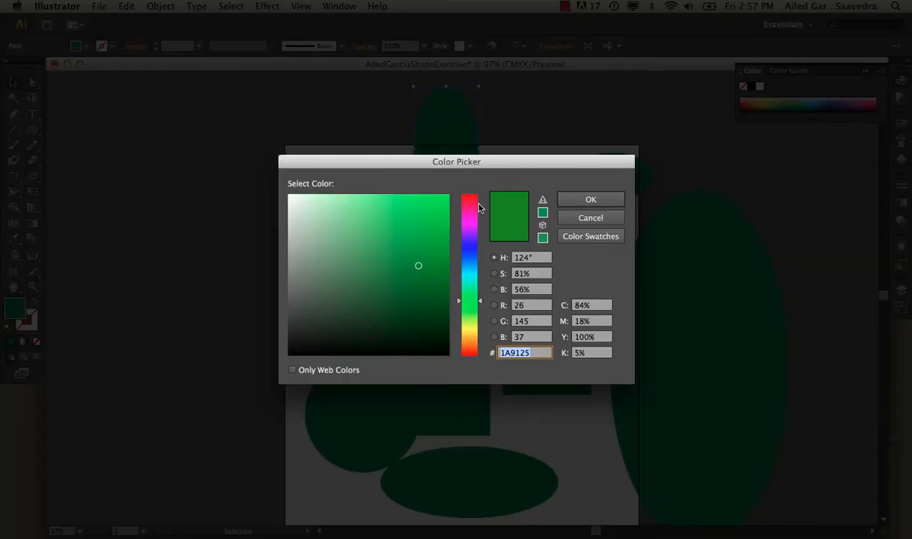
mouse_move(440, 210)
mouse_down()
mouse_move(356, 203)
mouse_move(404, 259)
mouse_move(432, 209)
mouse_up()
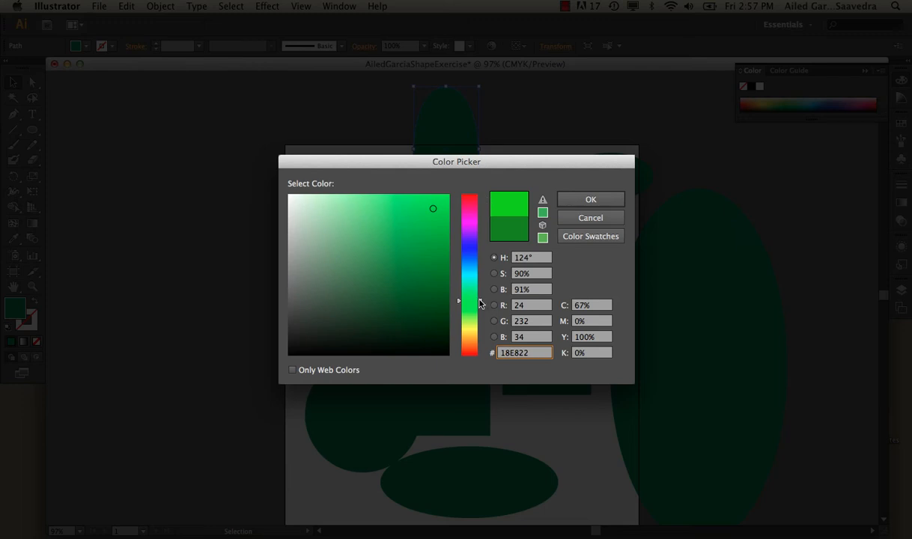
drag(481, 300, 488, 203)
drag(429, 201, 455, 342)
drag(427, 239, 432, 202)
click(591, 201)
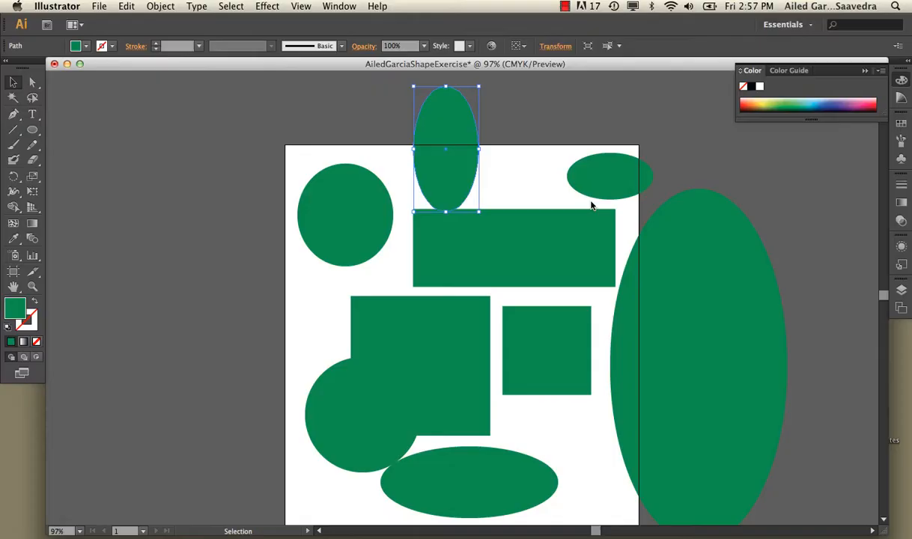
- Give the wide green rectangle a magenta-purple stroke colour, then deselect it
click(523, 258)
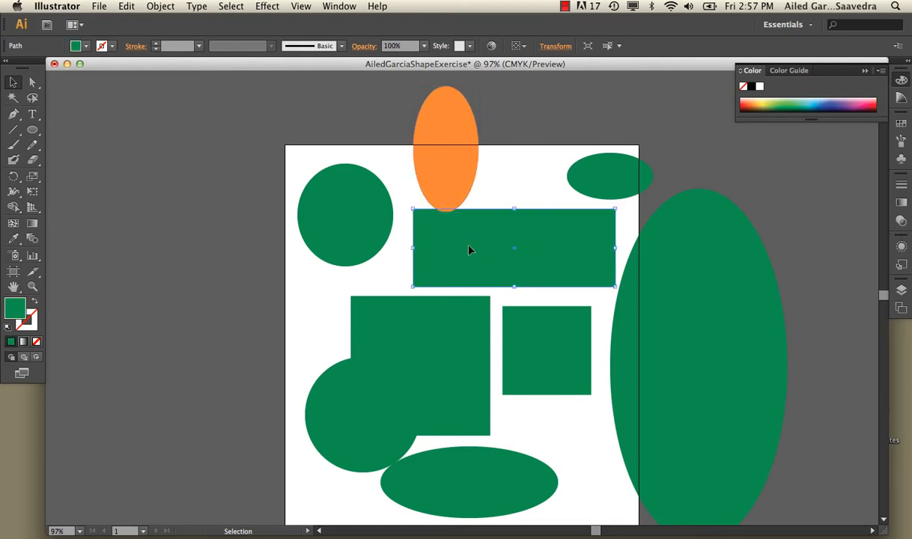
double_click(27, 320)
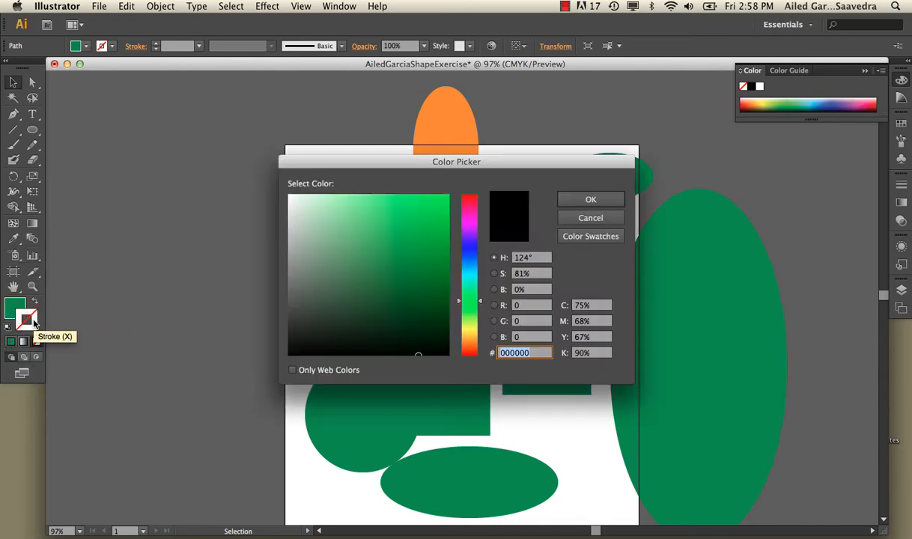
click(472, 226)
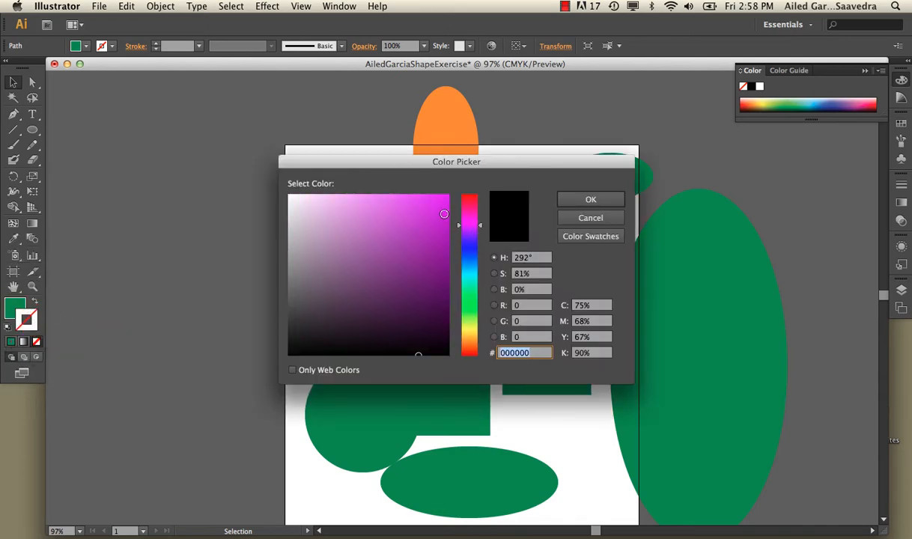
drag(443, 213, 445, 196)
click(610, 202)
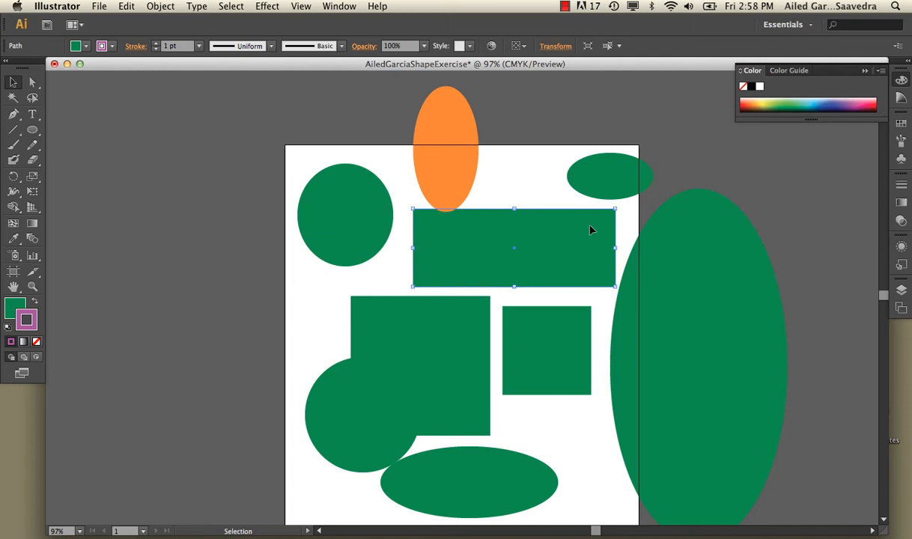
click(525, 198)
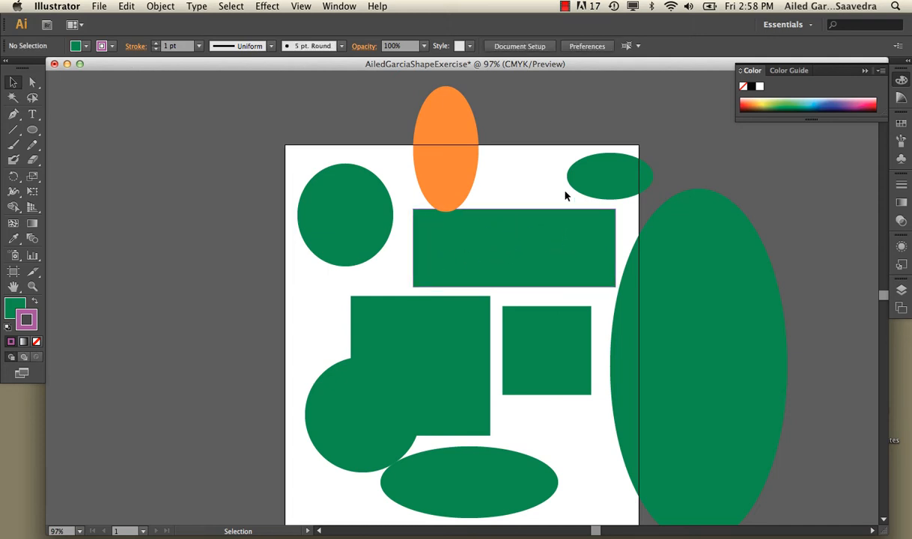
- Set the stroke weight of the wide green rectangle to 8 pt
click(549, 240)
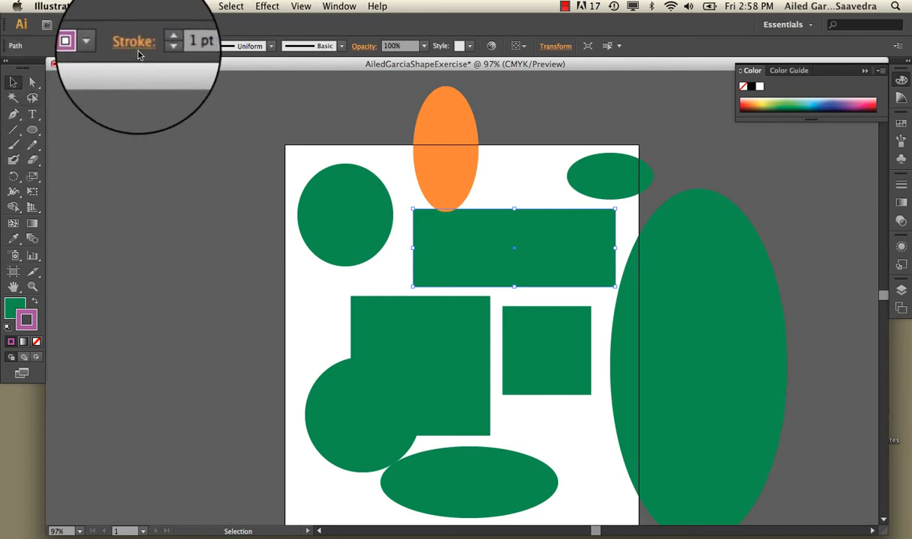
click(155, 45)
click(155, 44)
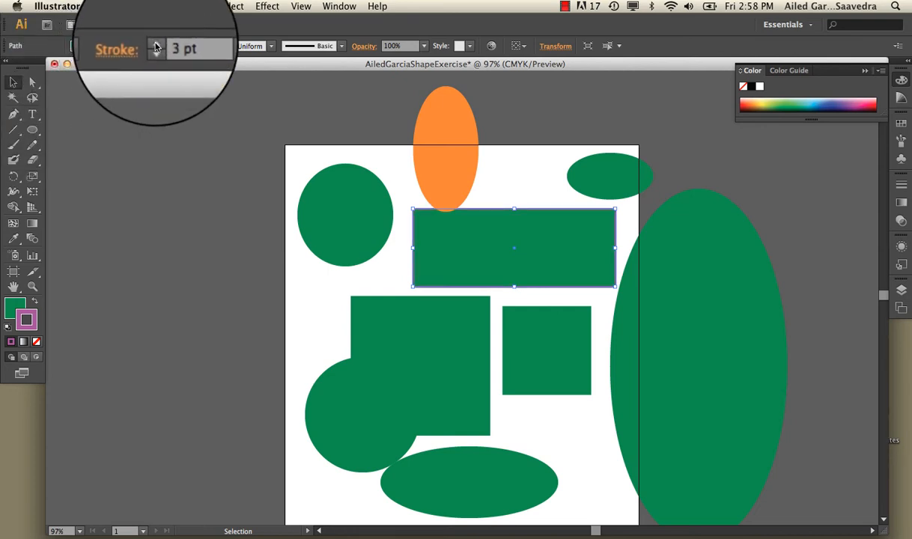
click(155, 44)
click(156, 45)
click(156, 45)
click(156, 45)
click(156, 45)
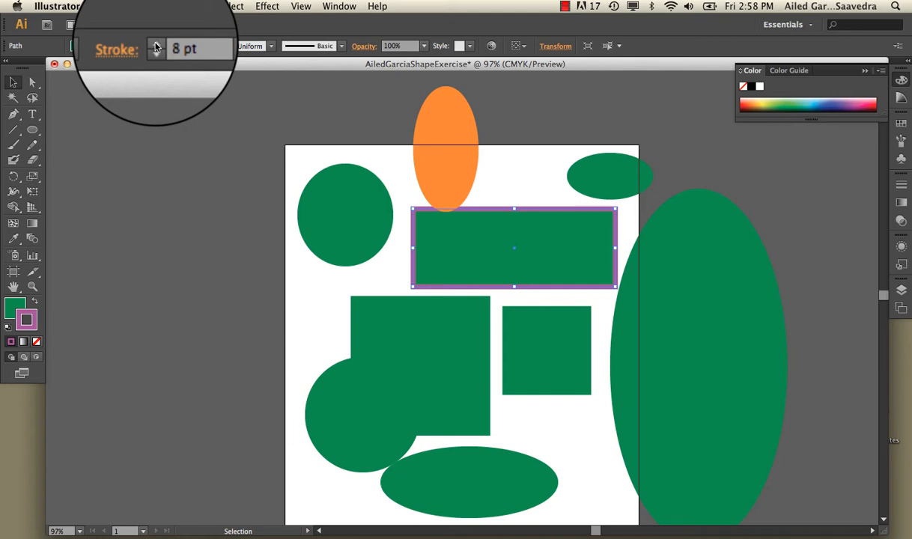
- Try several variable width profiles on the wide rectangle's stroke and restore the Uniform profile
click(271, 46)
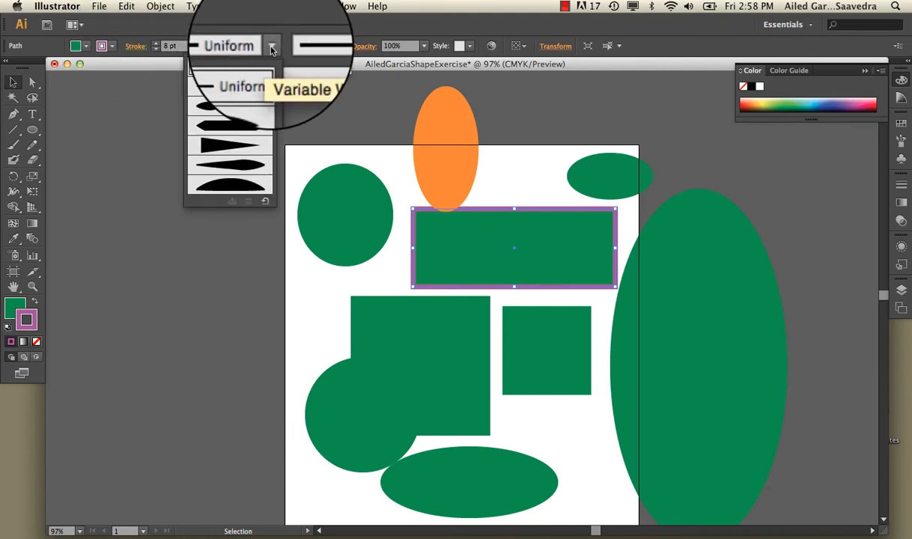
click(251, 92)
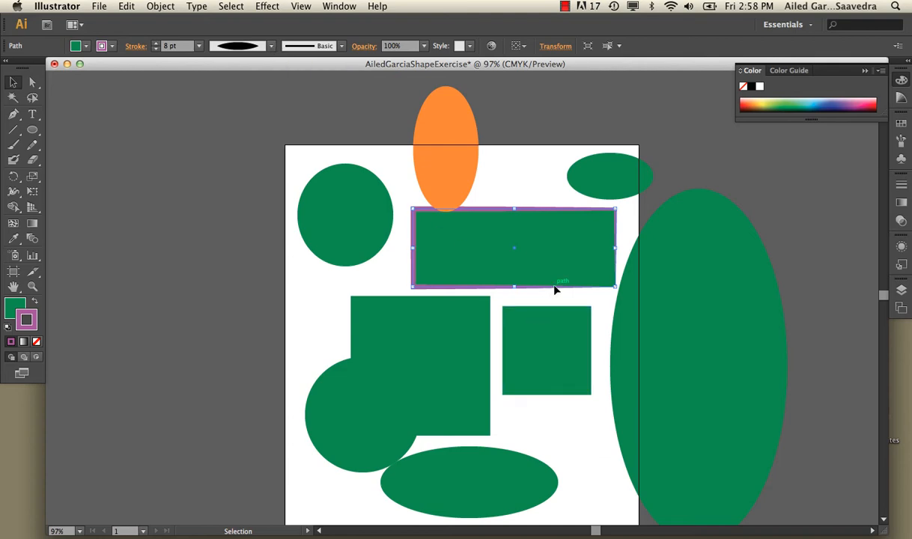
click(271, 47)
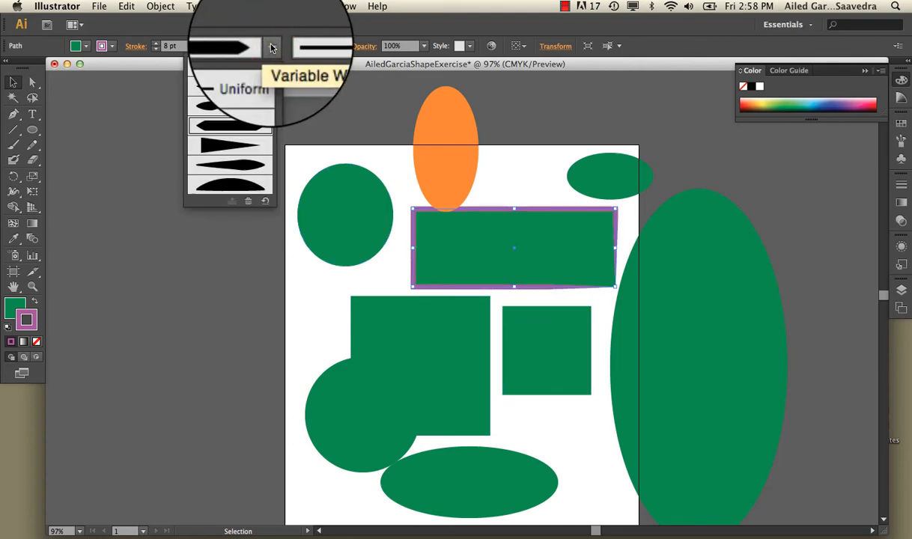
click(238, 159)
click(271, 47)
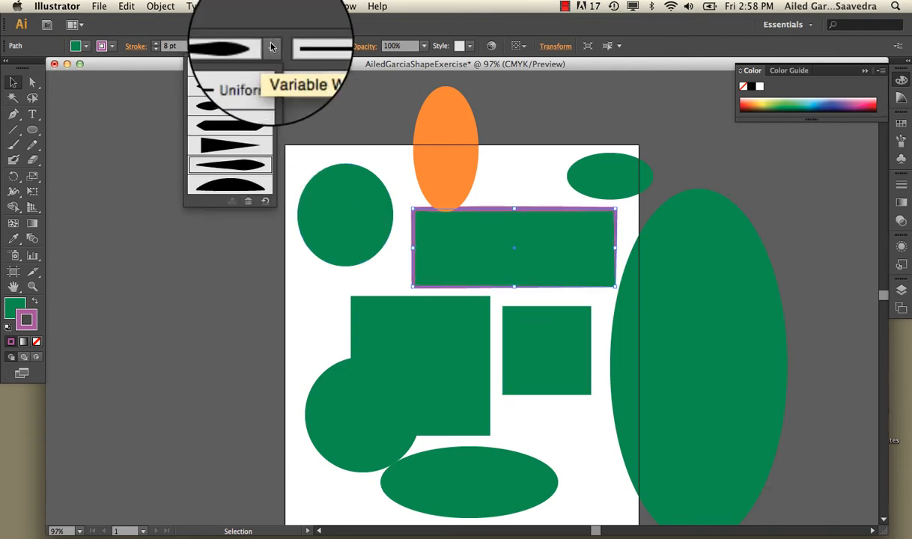
click(252, 60)
- Set the large square's opacity to 50%, move it up so it overlaps the wide rectangle, and deselect it
click(427, 324)
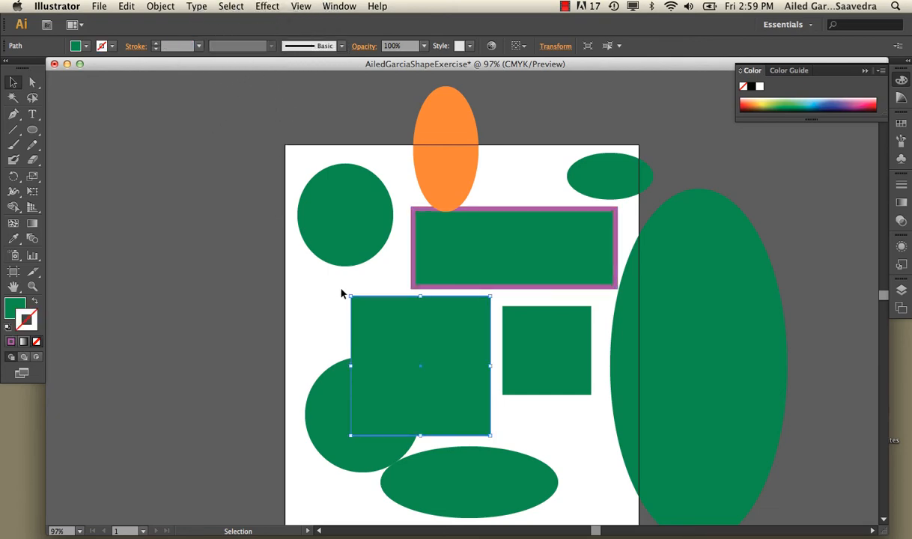
click(424, 46)
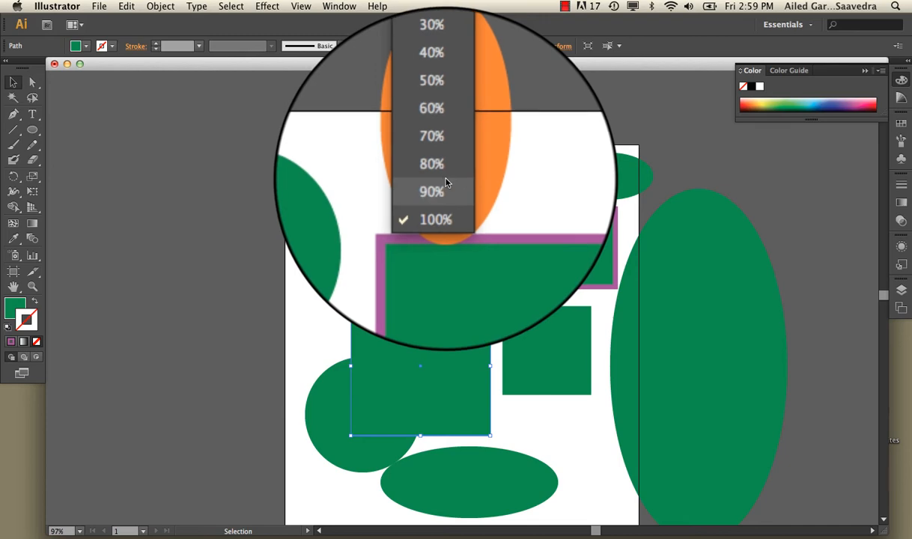
click(446, 136)
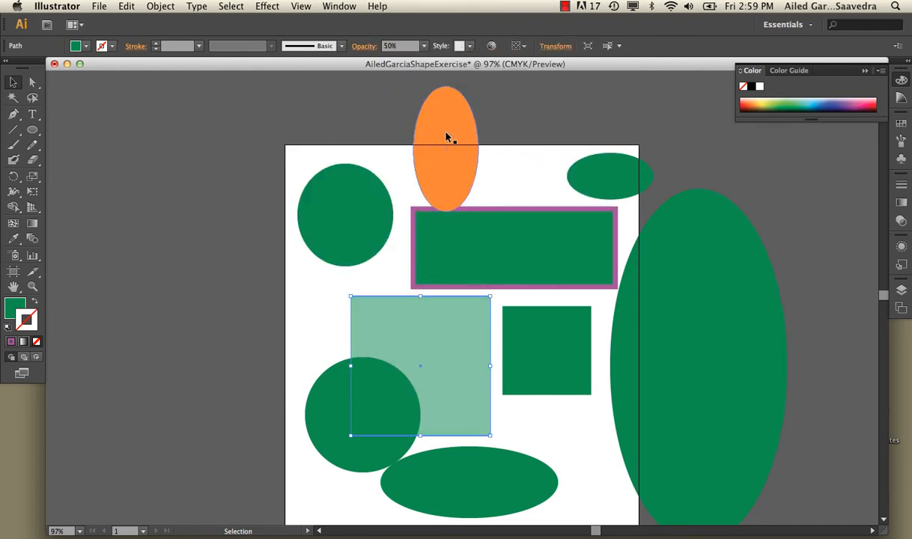
drag(454, 348, 461, 299)
click(337, 129)
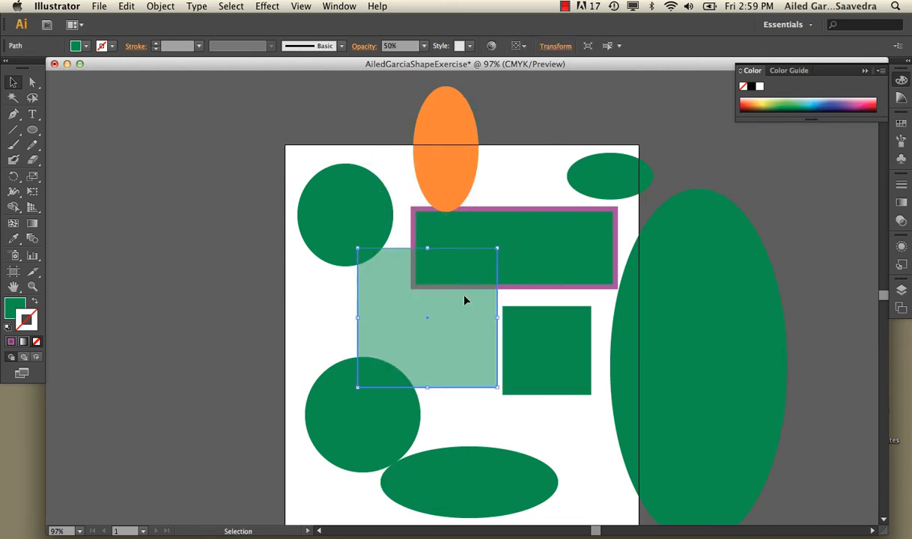
click(491, 201)
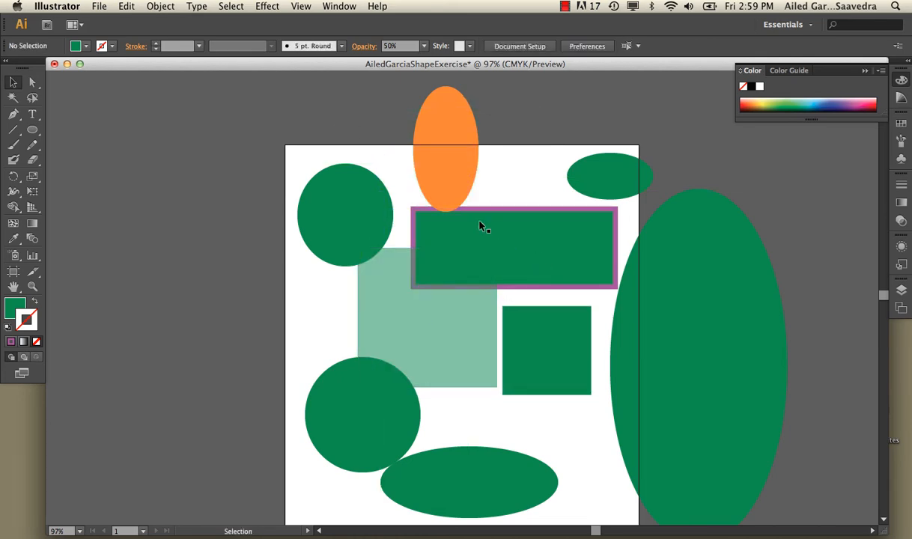
- Change the fill of the semi-transparent large square to blue using the Color Picker and deselect it
click(458, 306)
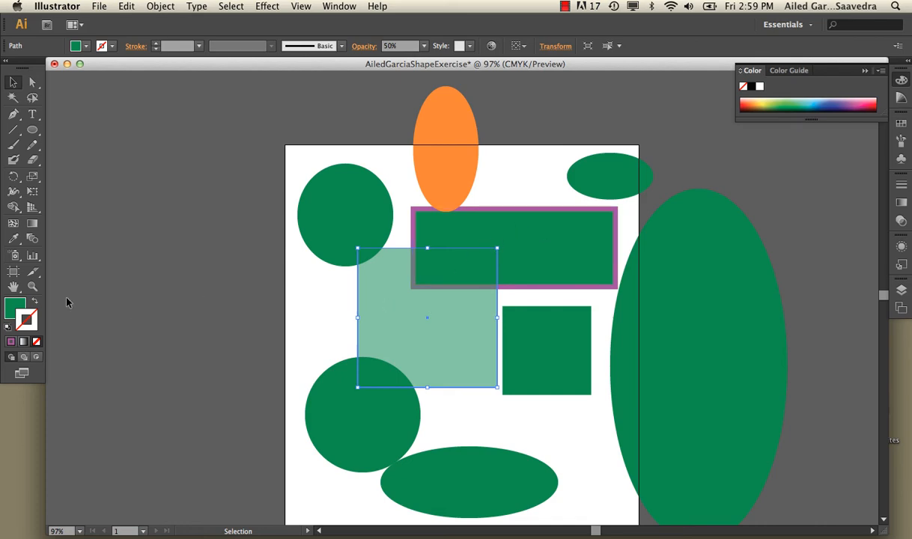
double_click(13, 308)
click(466, 251)
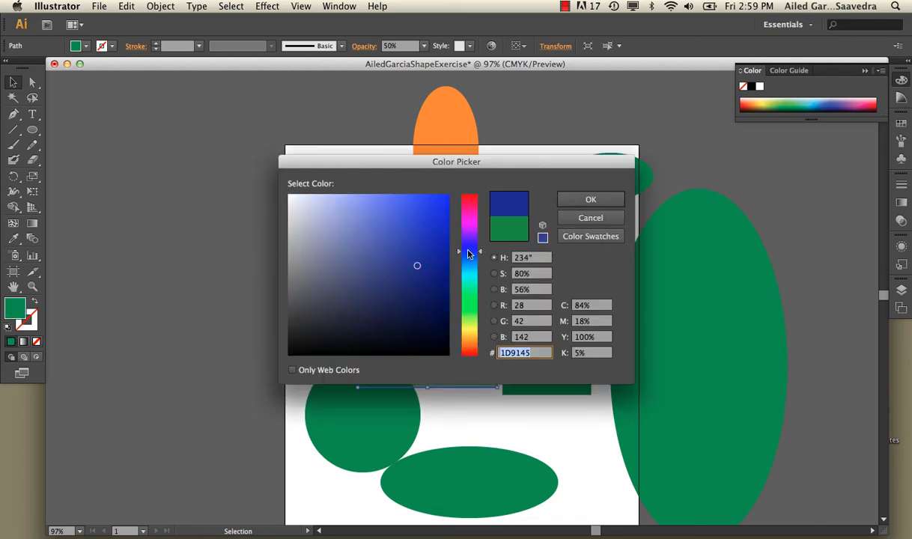
click(419, 204)
click(591, 199)
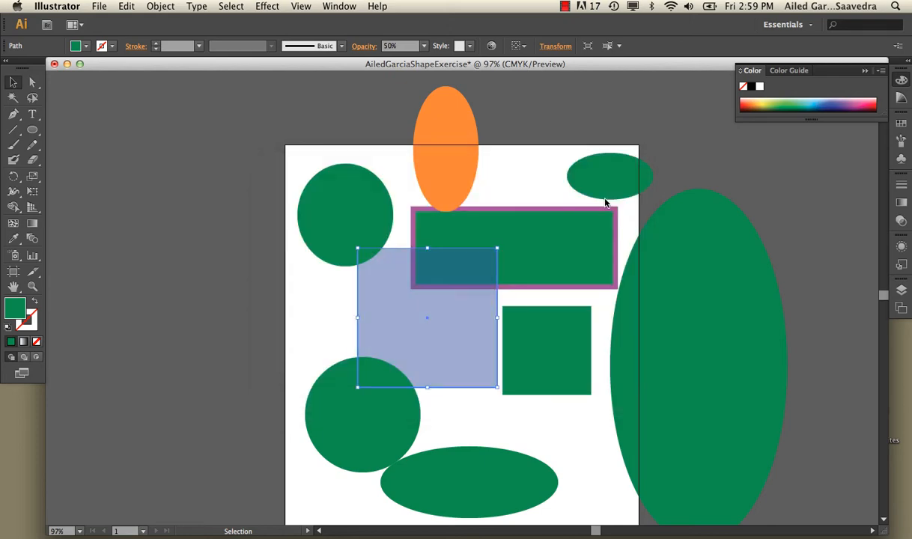
click(480, 176)
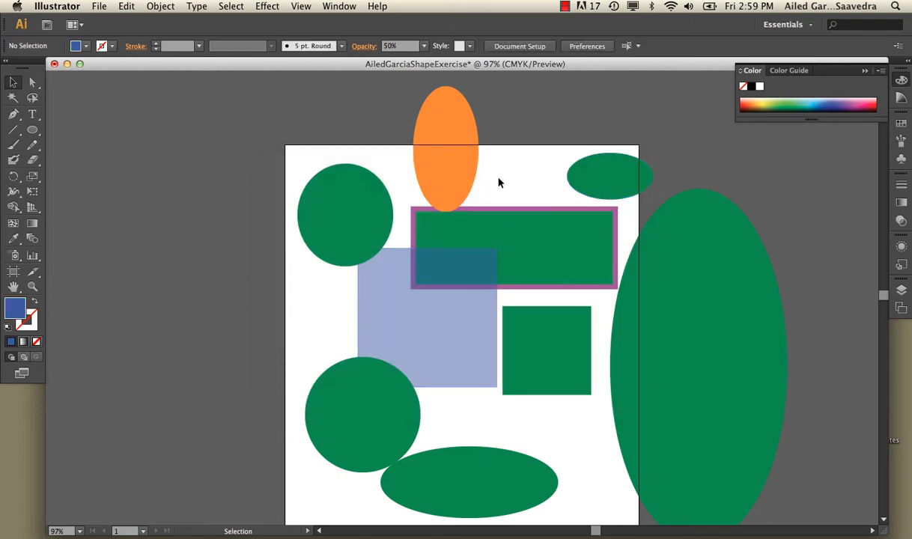
click(463, 253)
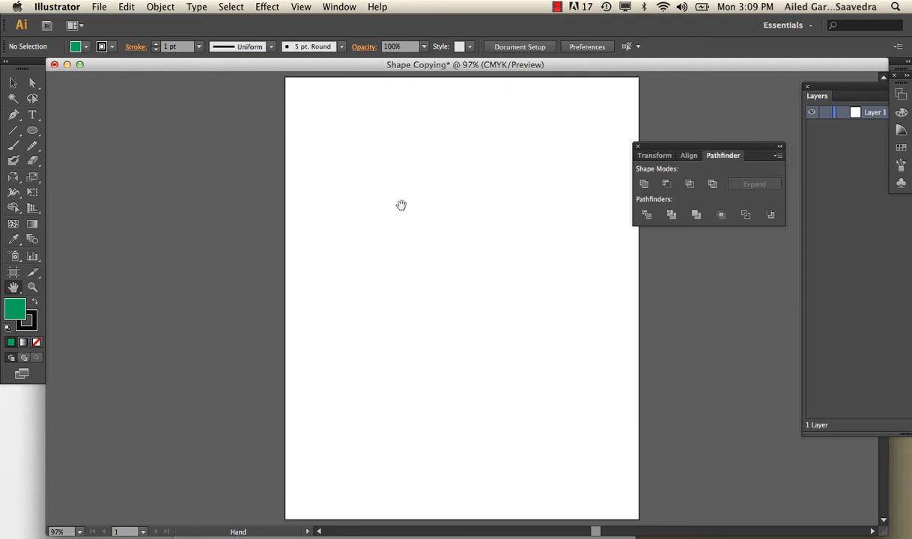
- Draw a green rectangle in the upper-left part of the blank Shape Copying artboard
click(32, 130)
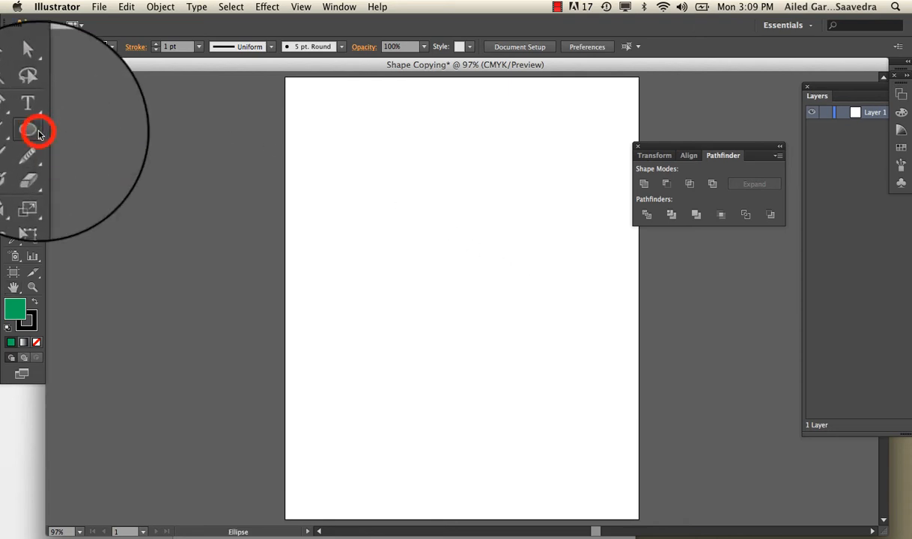
click(82, 129)
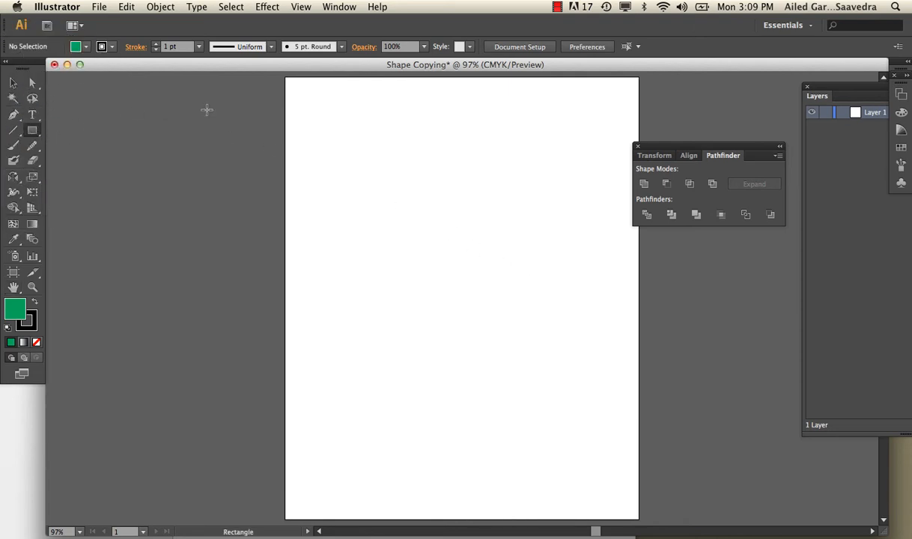
drag(300, 109, 422, 200)
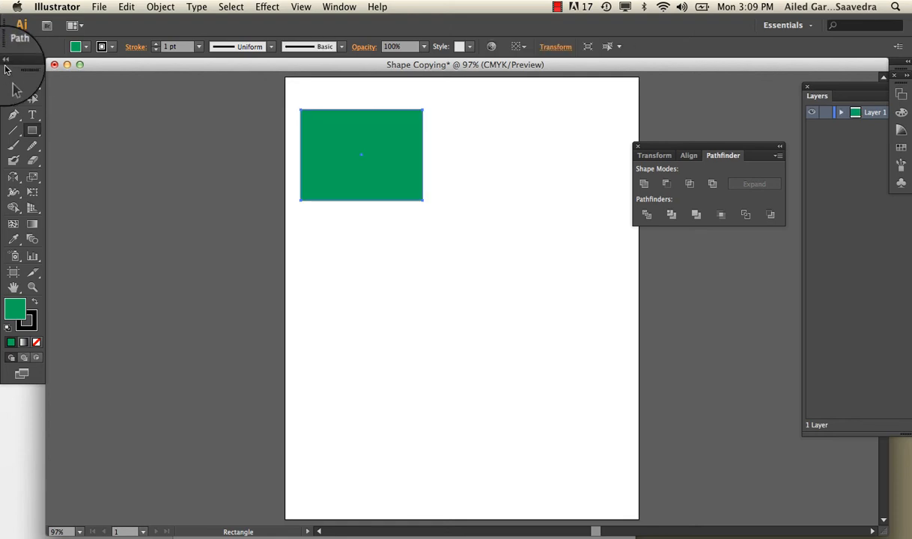
- Copy the green rectangle and paste a duplicate, placed to its right in the same row
click(12, 83)
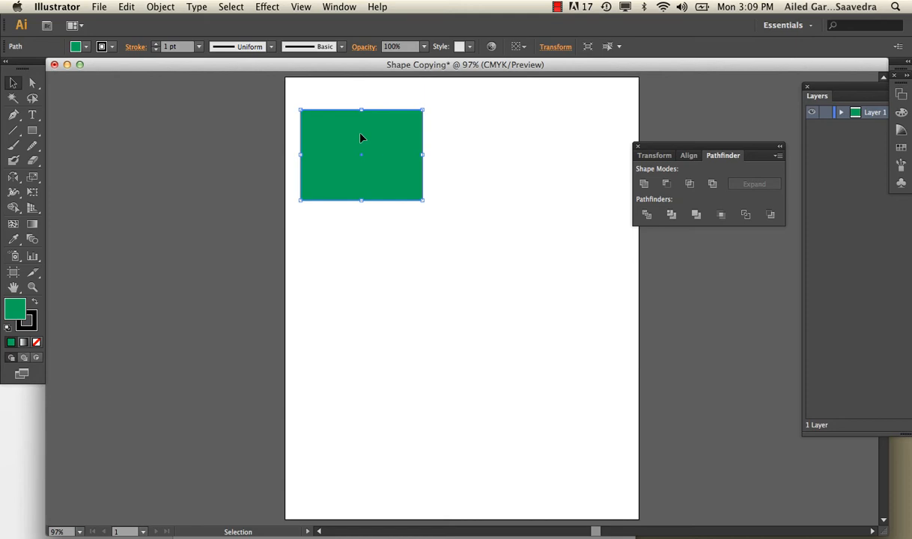
click(125, 7)
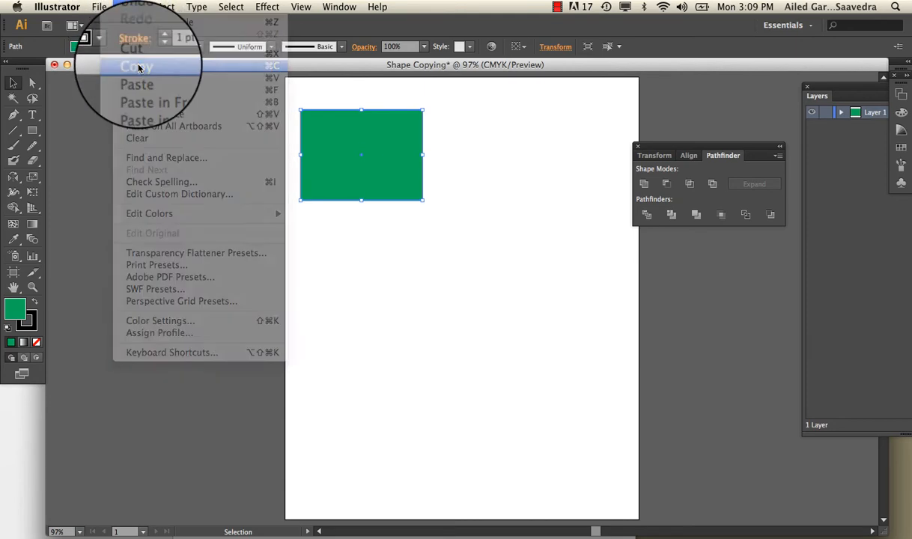
click(138, 67)
click(126, 7)
click(135, 78)
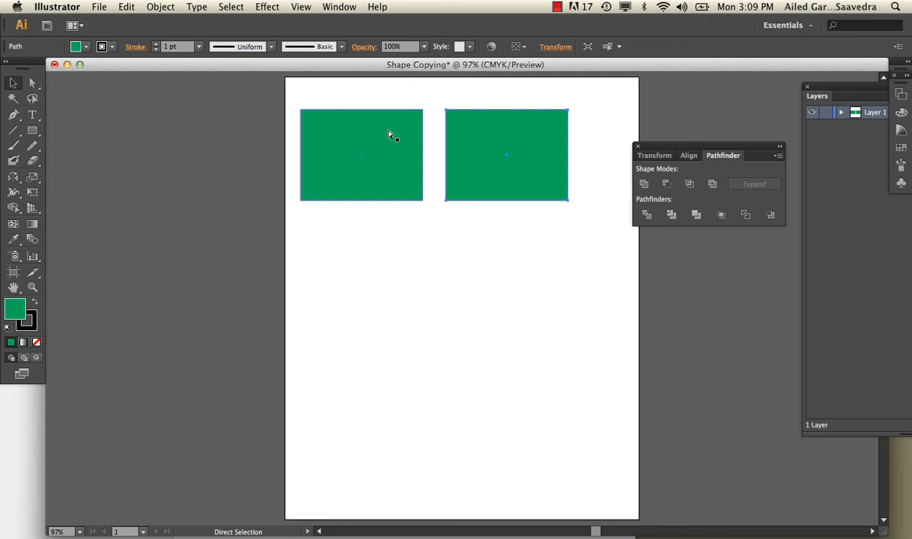
- Copy and paste the rectangle again, placing the new copy directly below the first rectangle
key(v)
key(a)
key(super+c)
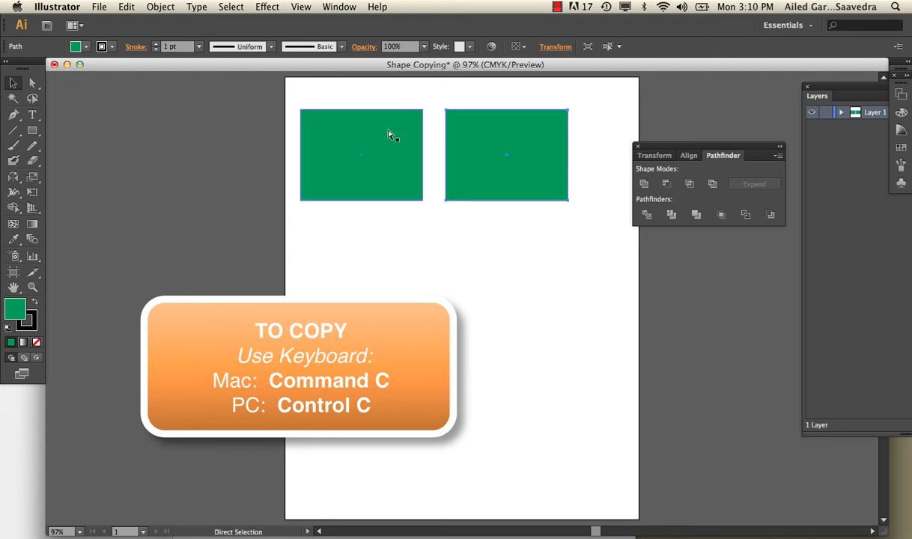
key(super+v)
drag(468, 269, 367, 239)
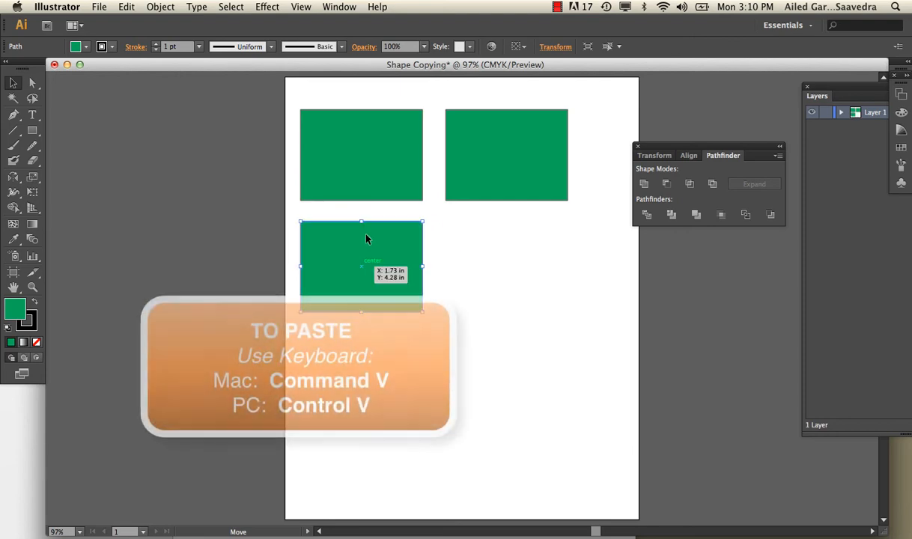
click(125, 7)
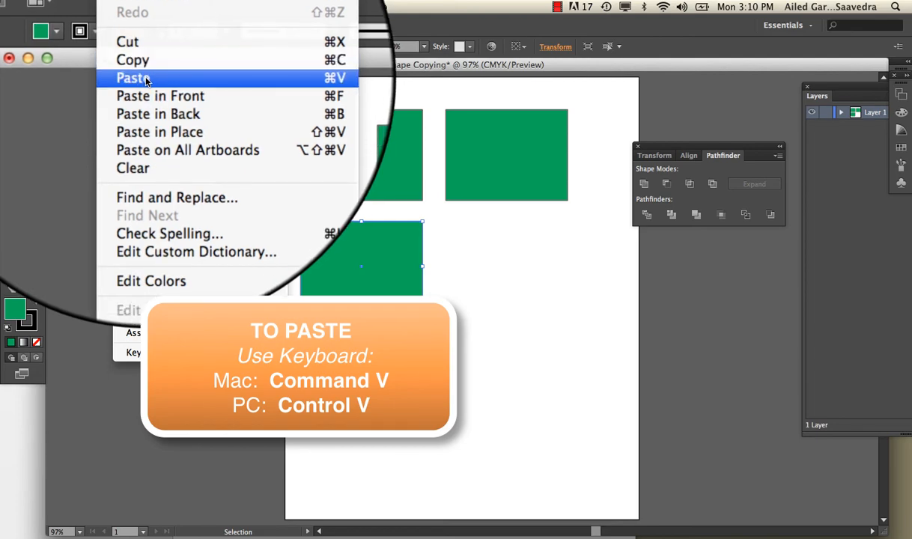
click(127, 7)
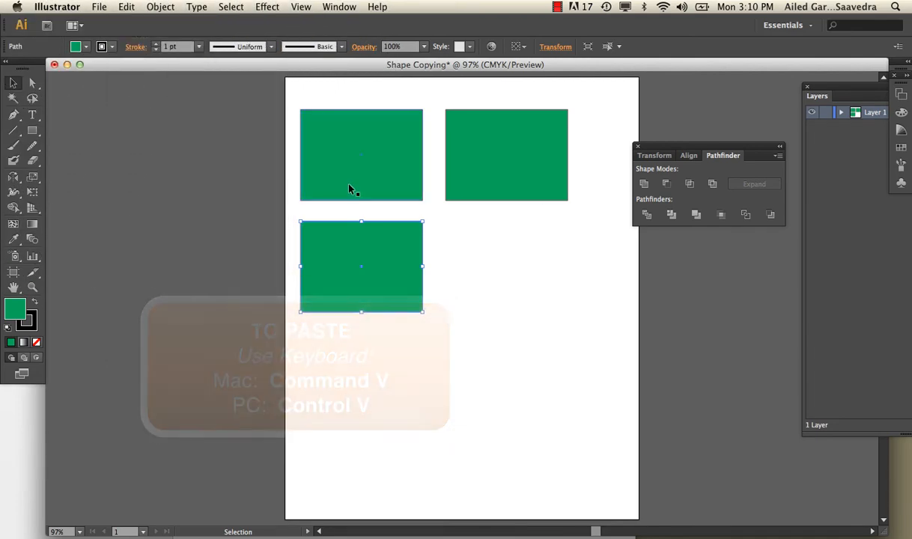
key(super+shift+a)
- Duplicate the second-row rectangle to its right, and duplicate that copy straight down twice to extend the right column to four rectangles
click(399, 239)
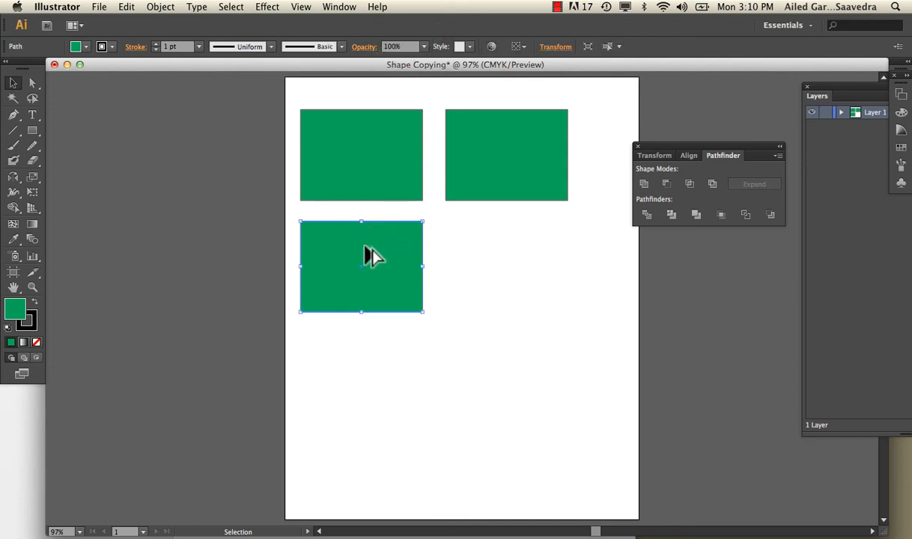
drag(365, 250, 509, 255)
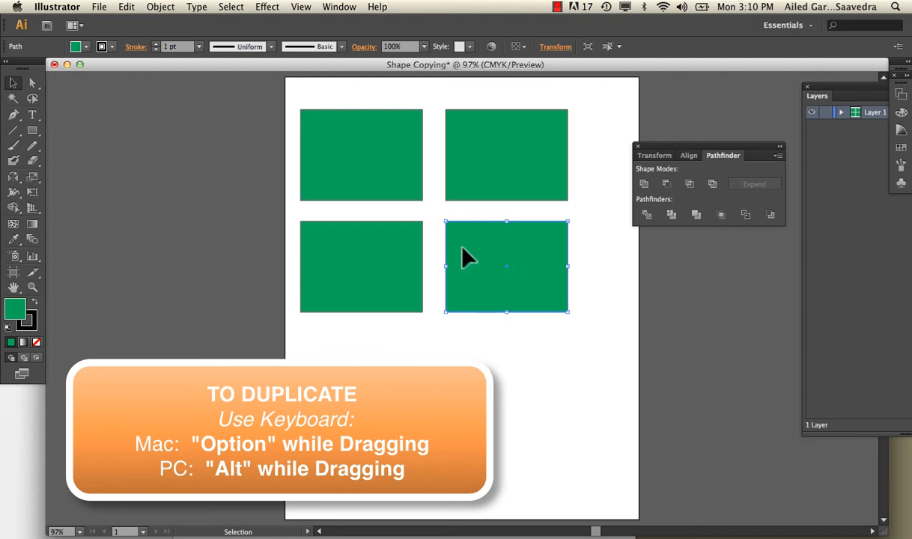
drag(501, 257, 496, 355)
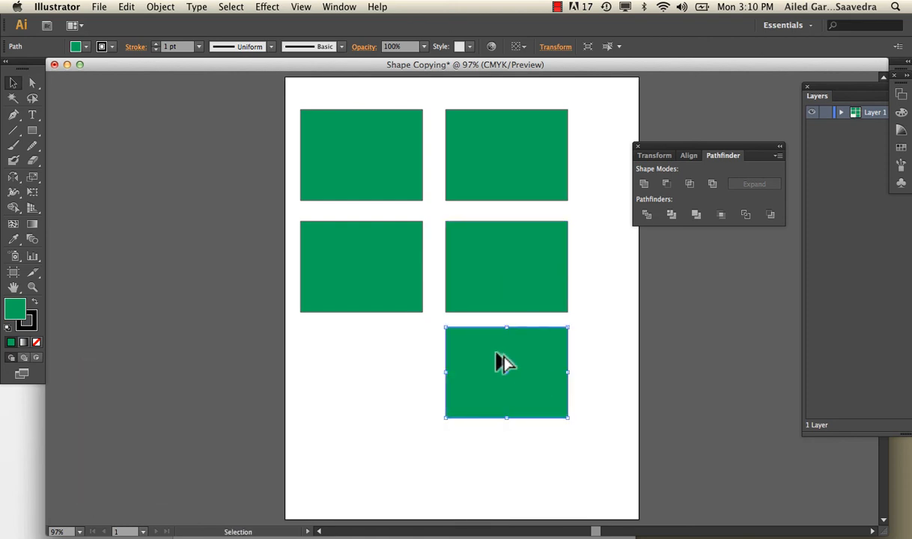
drag(500, 352, 495, 449)
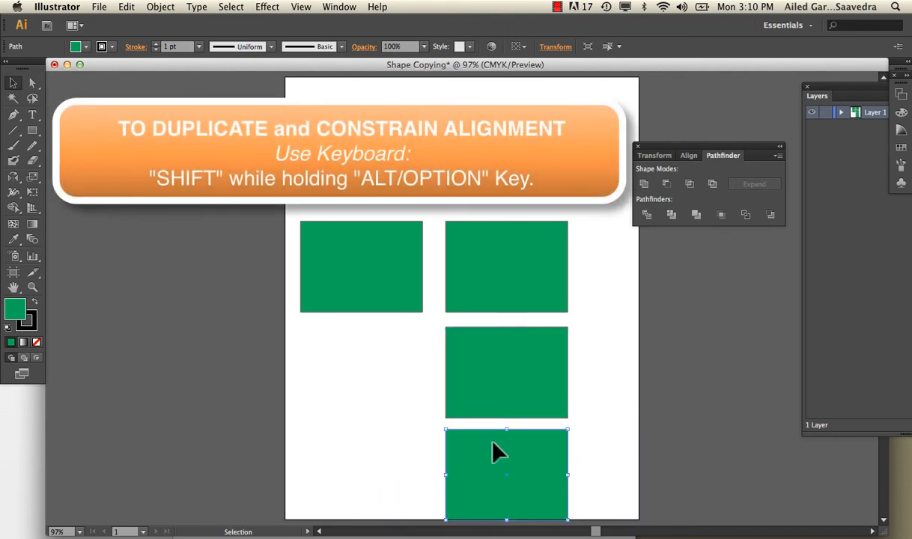
- Duplicate the two lowest rectangles of the right column together into the empty left column, keeping them aligned
scroll(495, 450, down, 2)
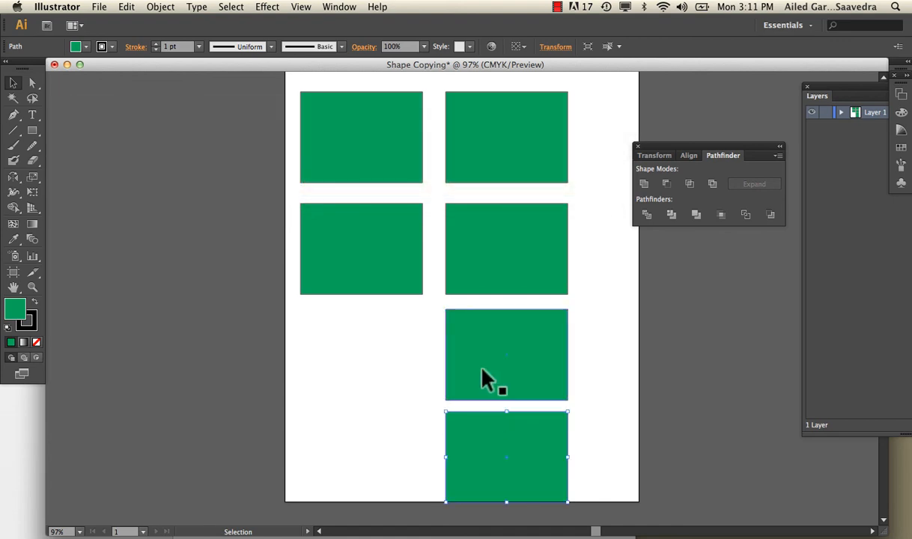
click(482, 368)
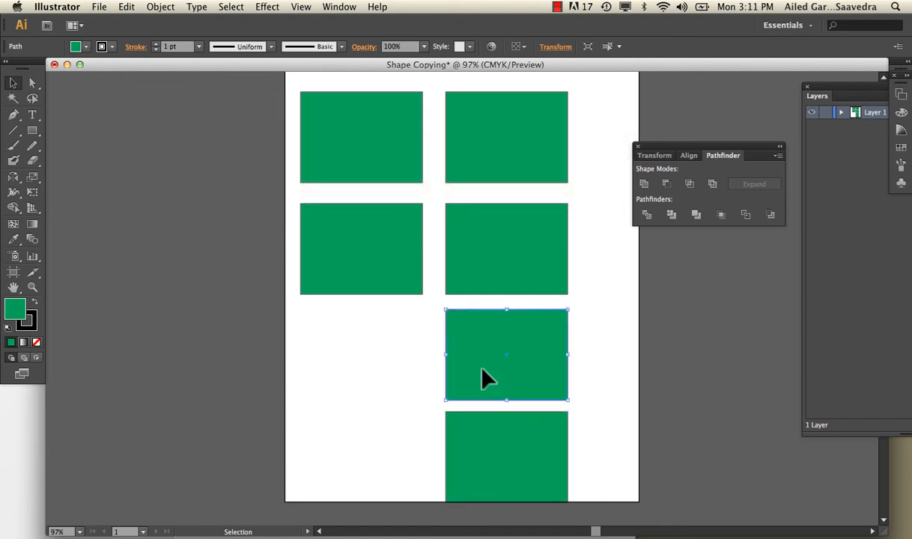
shift+click(494, 434)
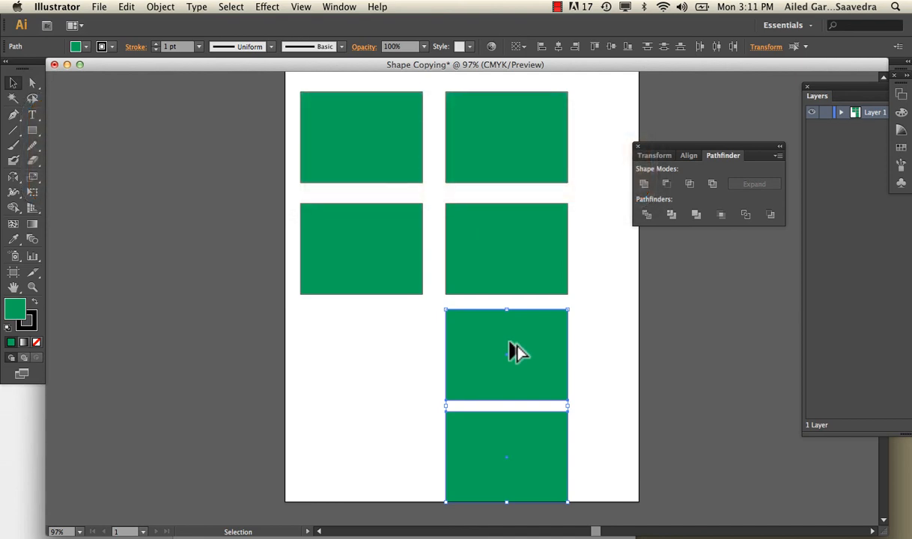
drag(512, 352, 365, 346)
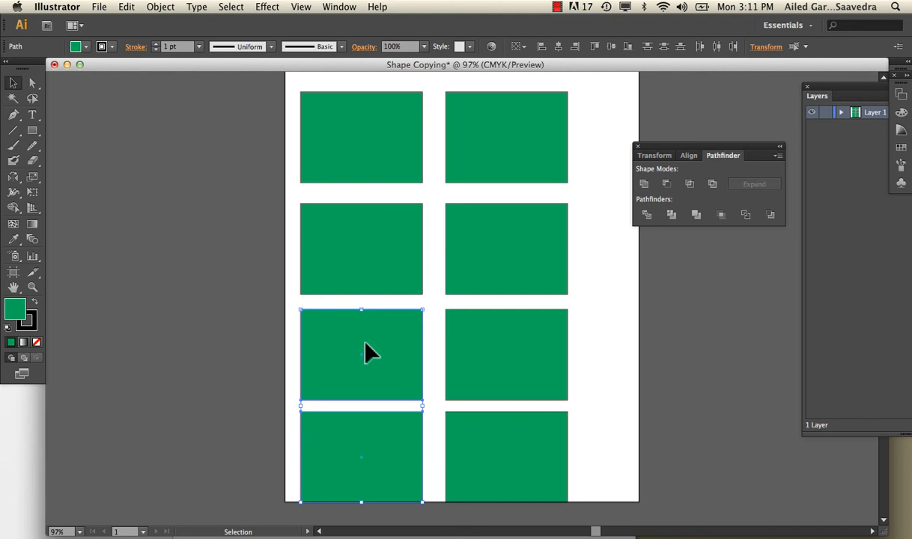